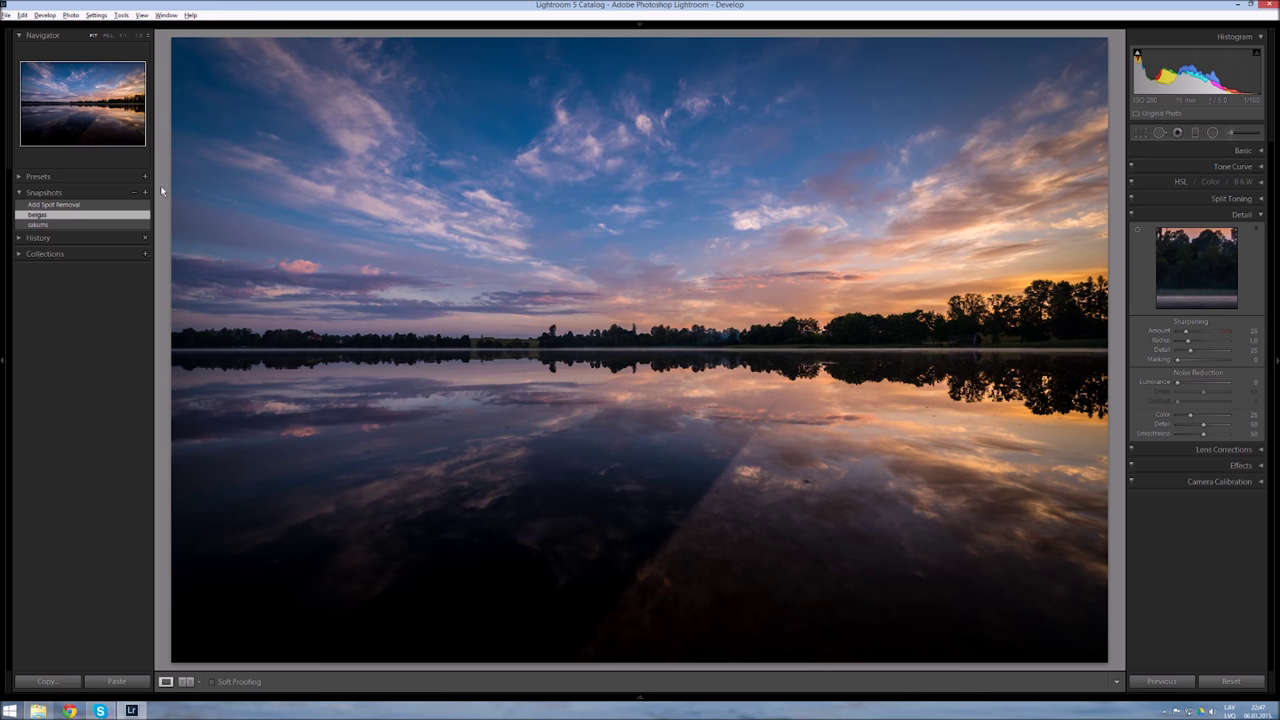
- Collapse the Detail panel to put away the sharpening and noise reduction settings
left_click(1252, 216)
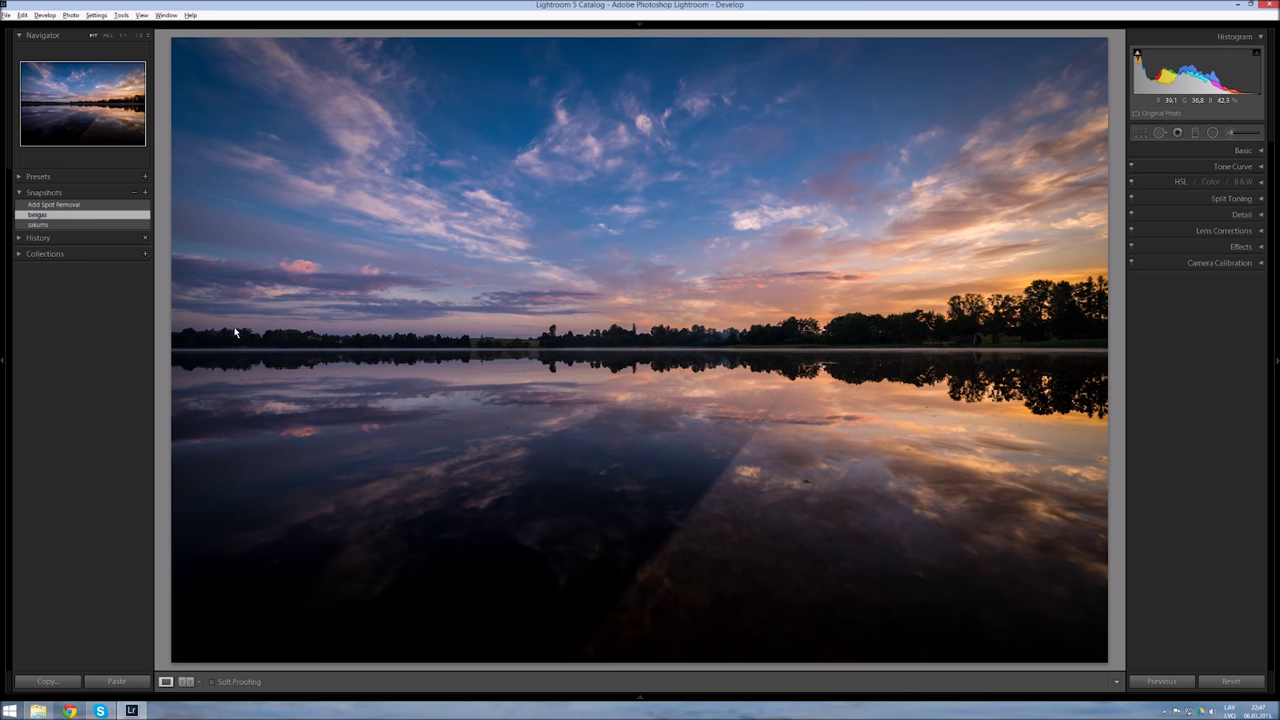
- Revert to the sakums snapshot and set Basic Highlights -100, Clarity +38 and Vibrance +34
left_click(90, 226)
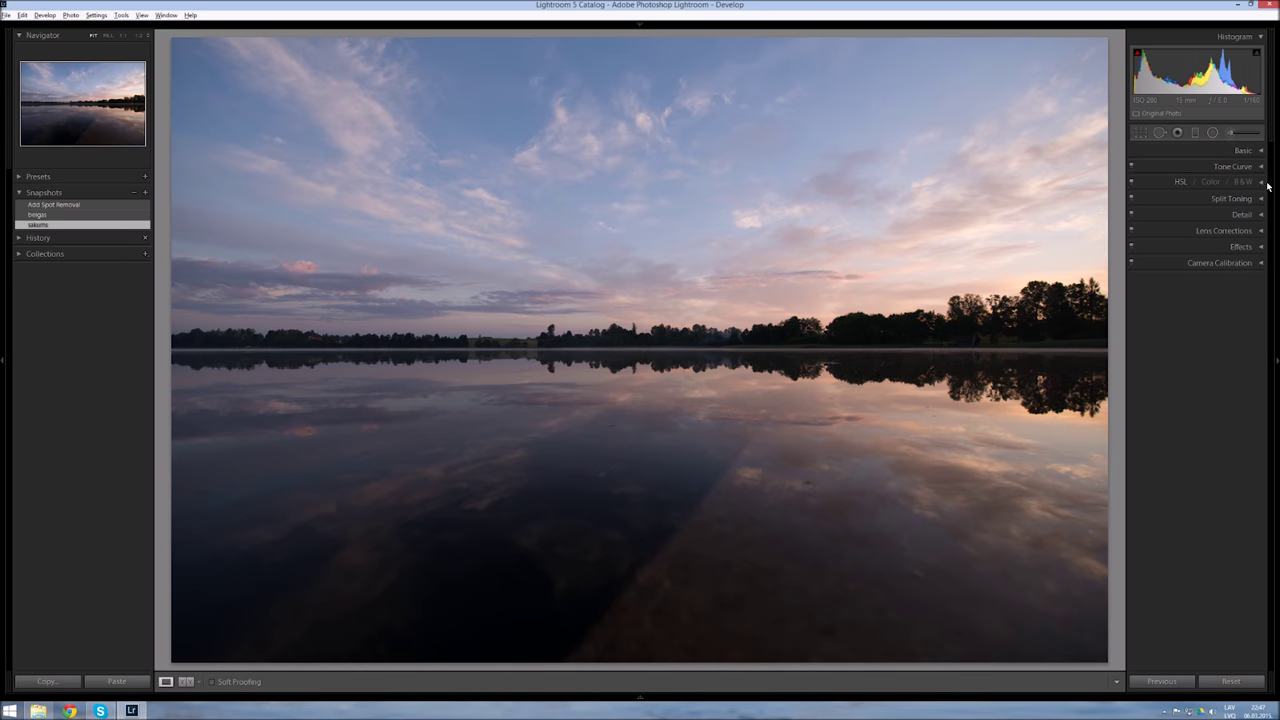
left_click(1241, 151)
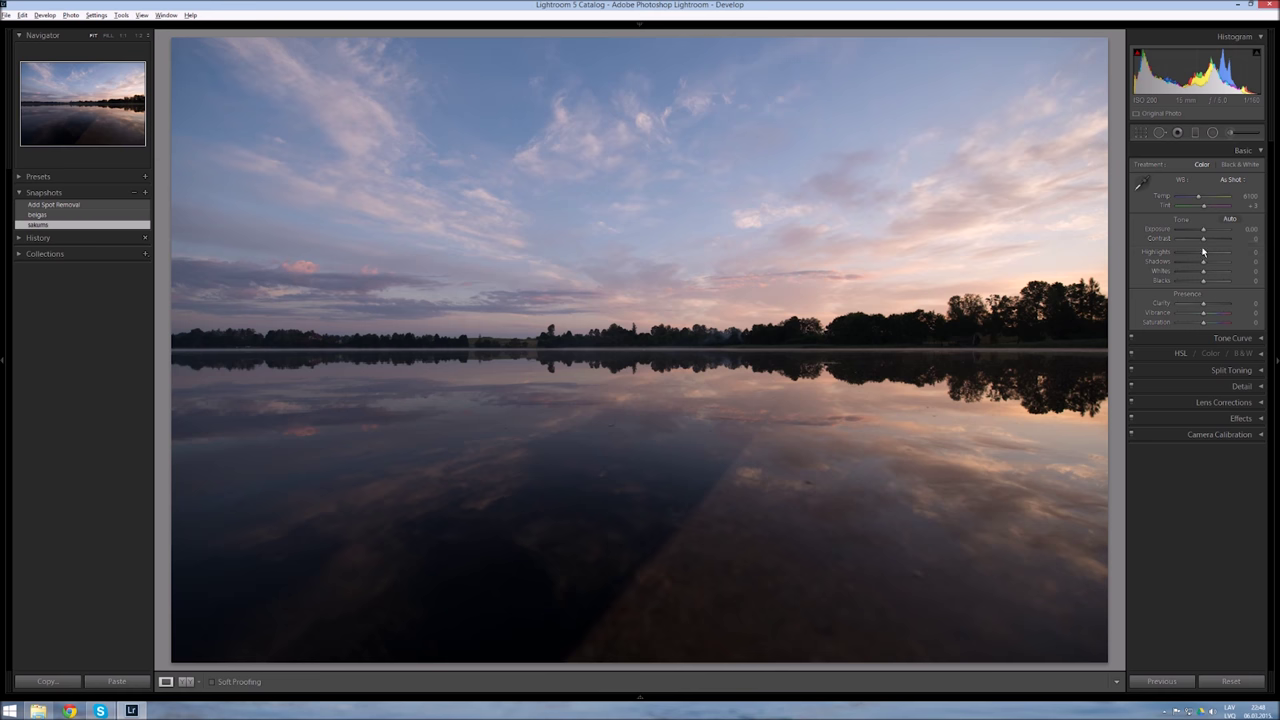
left_click_drag(1204, 256, 1173, 252)
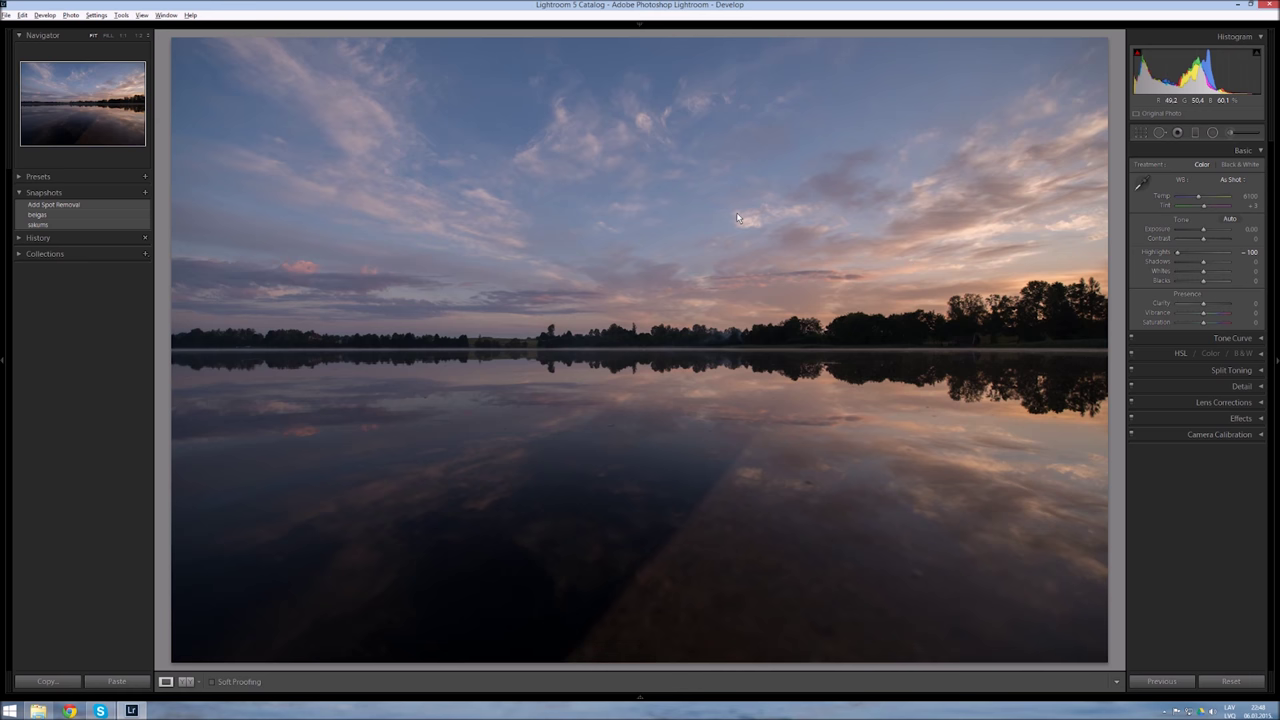
left_click_drag(1203, 304, 1213, 305)
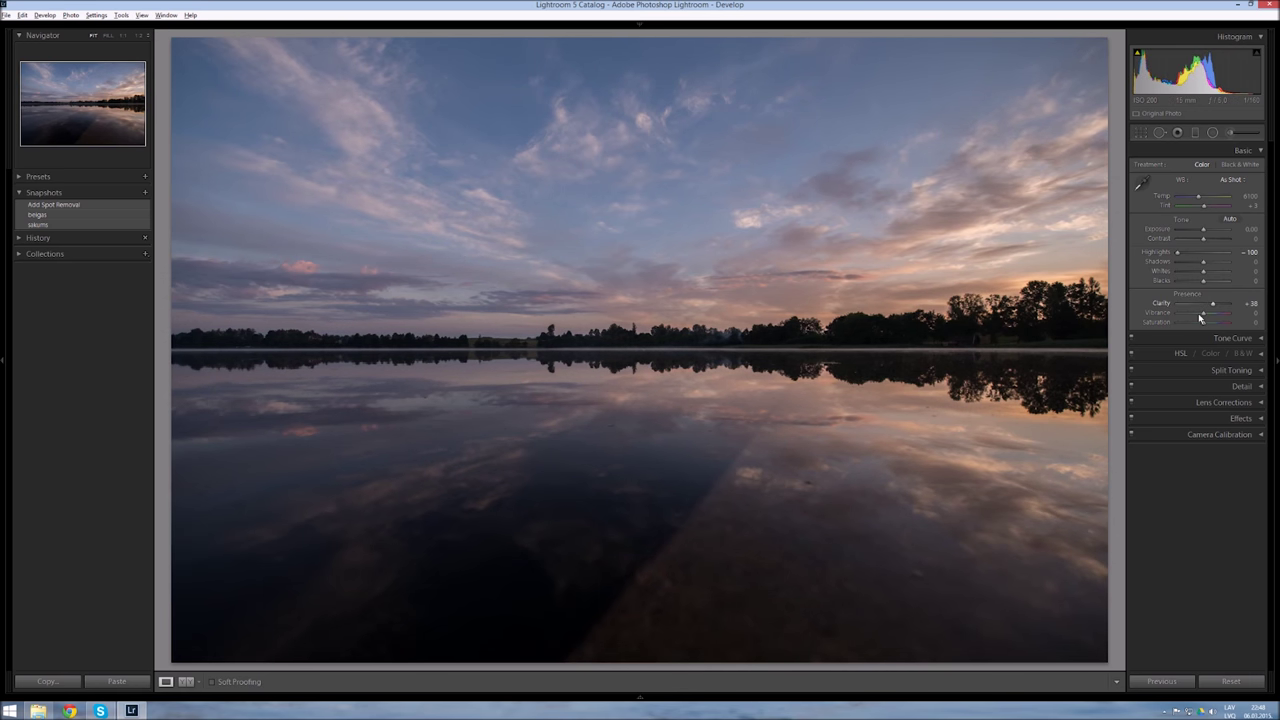
left_click_drag(1203, 317, 1211, 323)
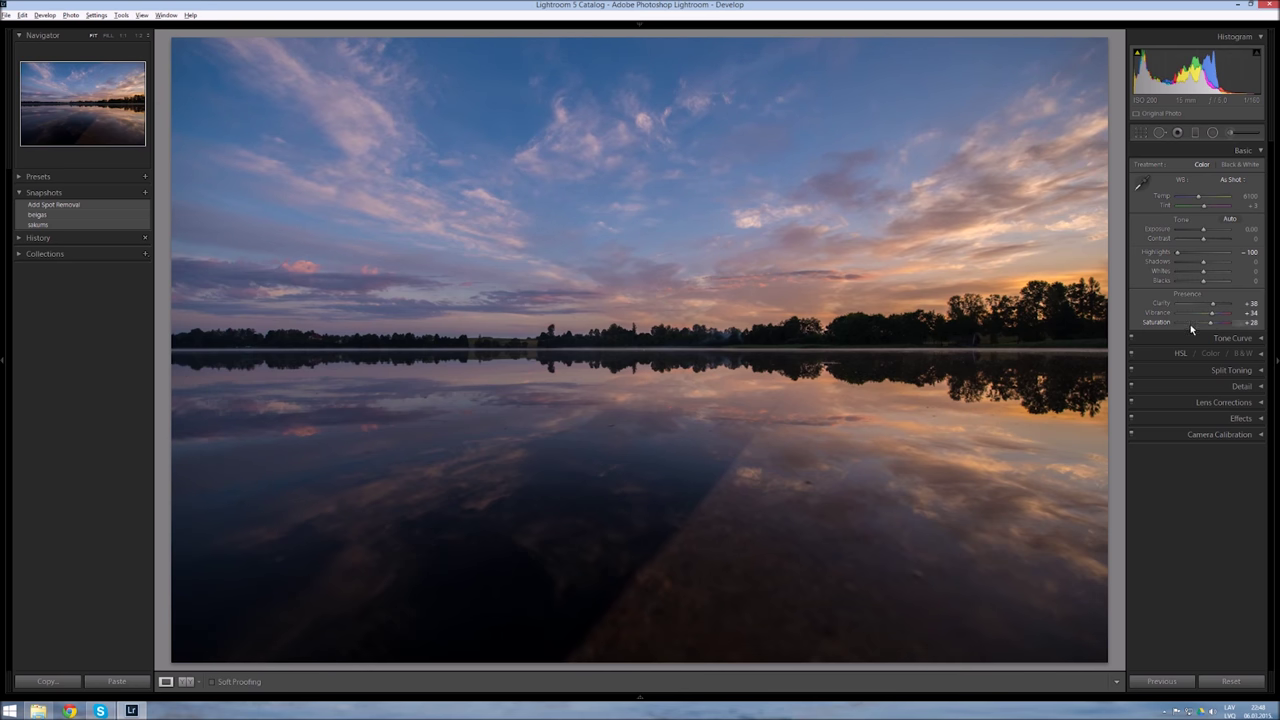
- Enable lens profile corrections and chromatic aberration removal in Lens Corrections
left_click(1166, 402)
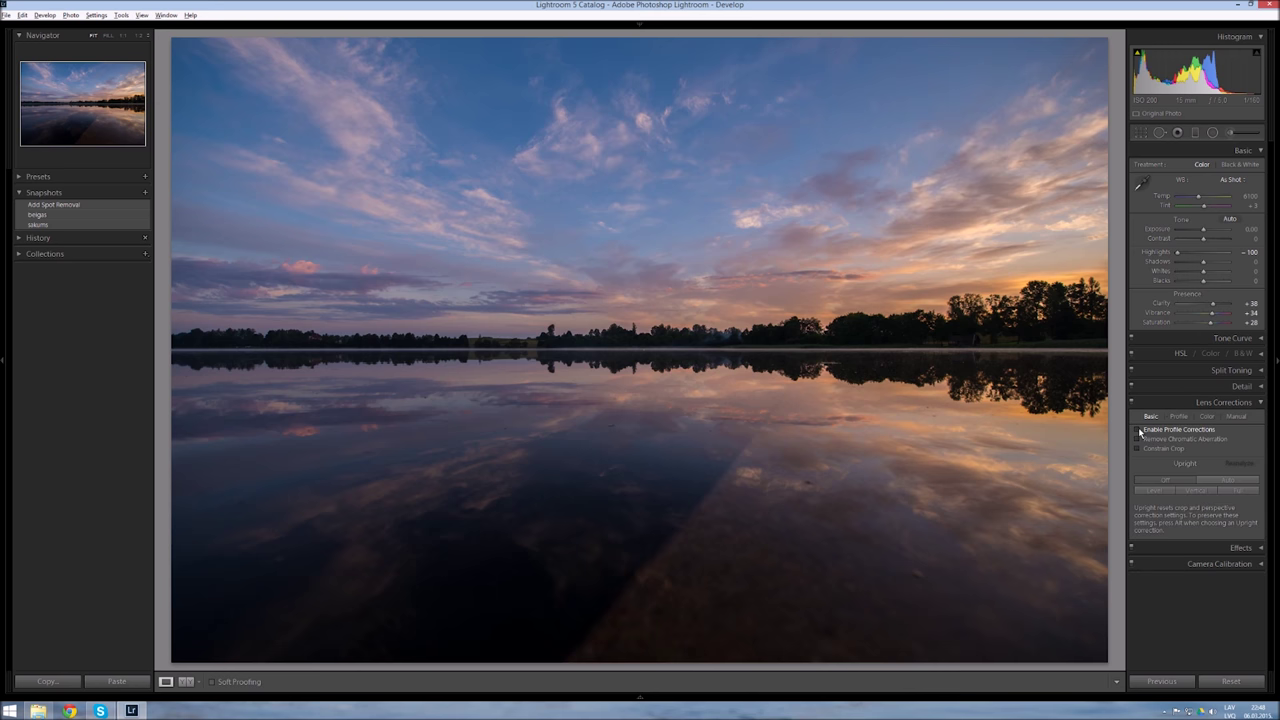
left_click(1138, 430)
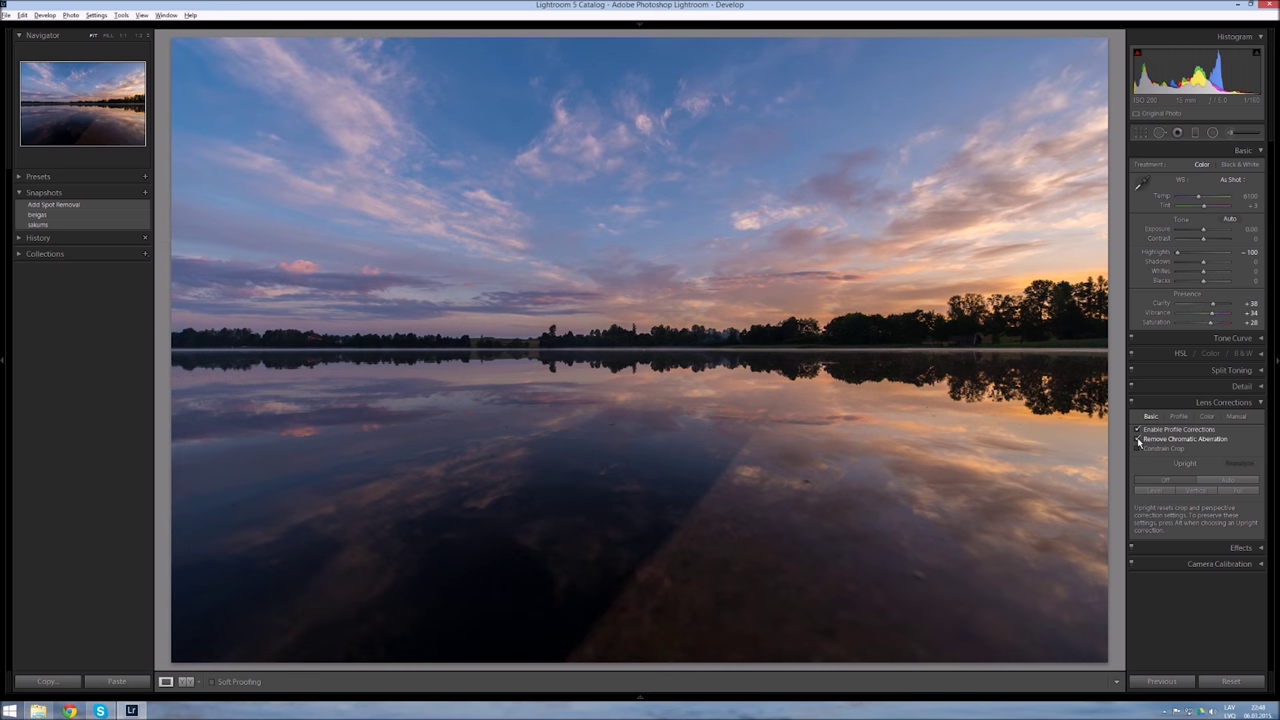
left_click(1138, 441)
left_click(1160, 402)
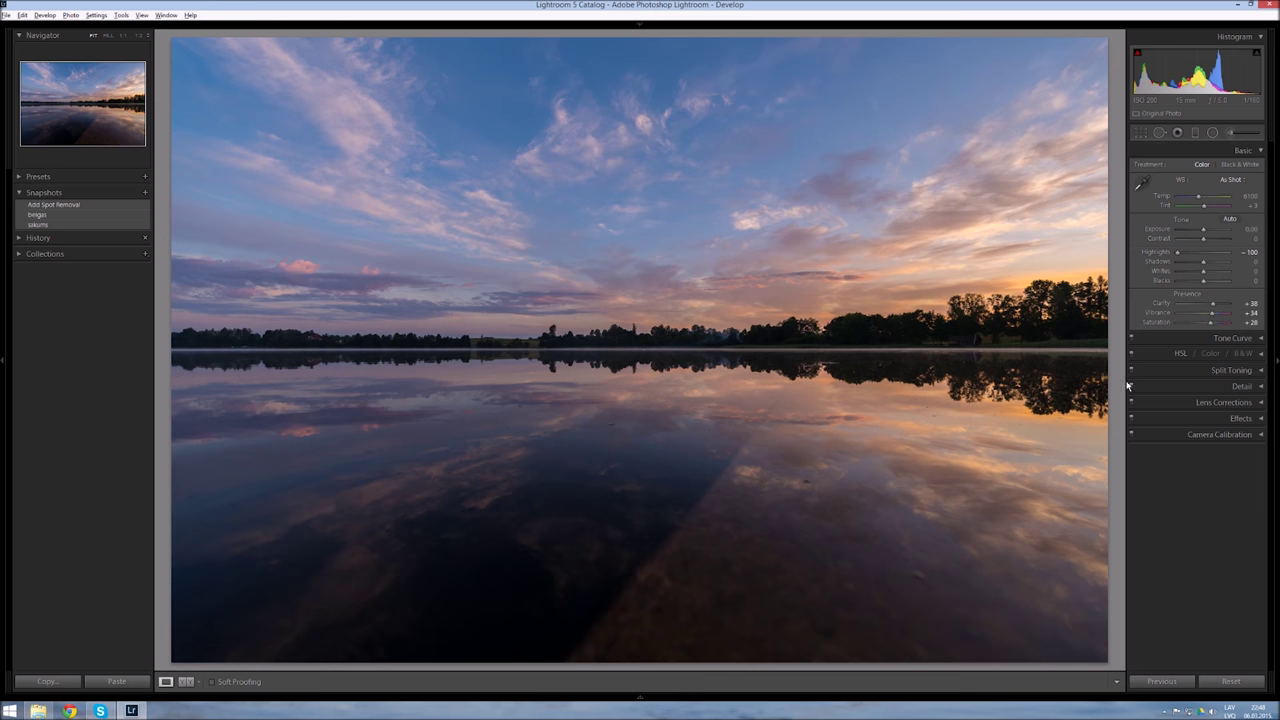
- Raise HSL saturation of Orange to +11, Yellow to +13 and Blue to +15
left_click(1177, 354)
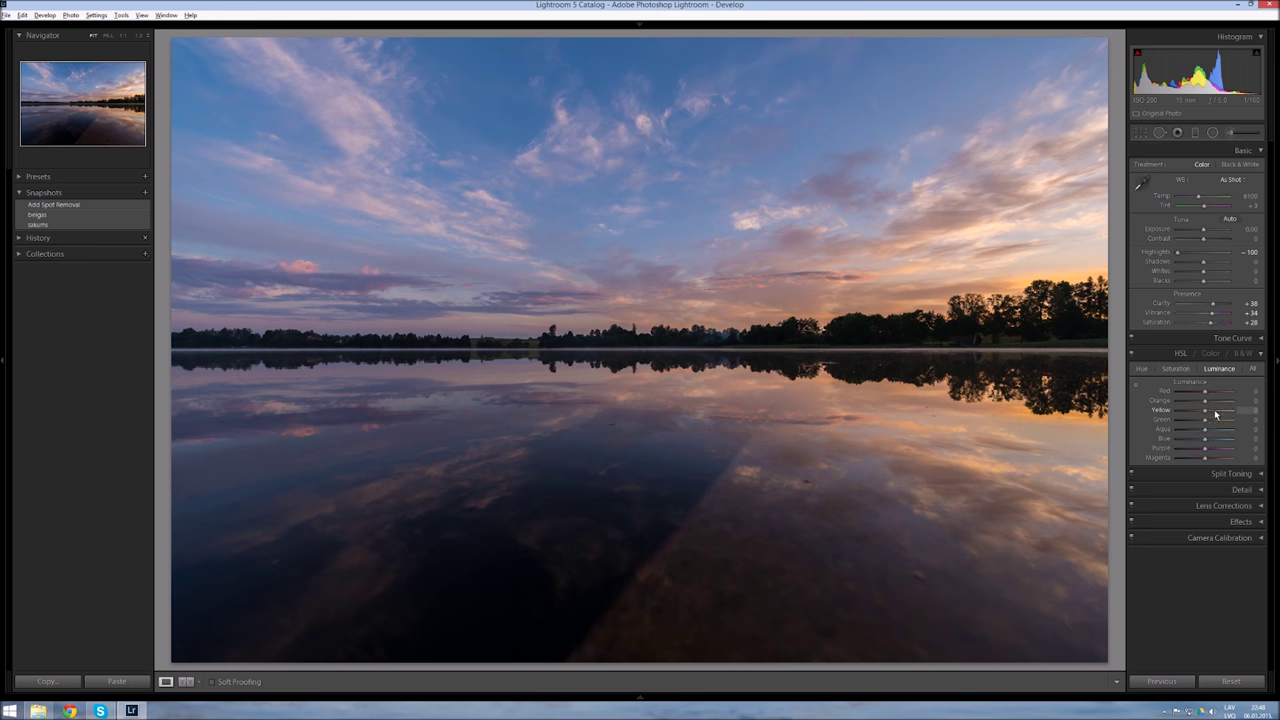
left_click(1185, 367)
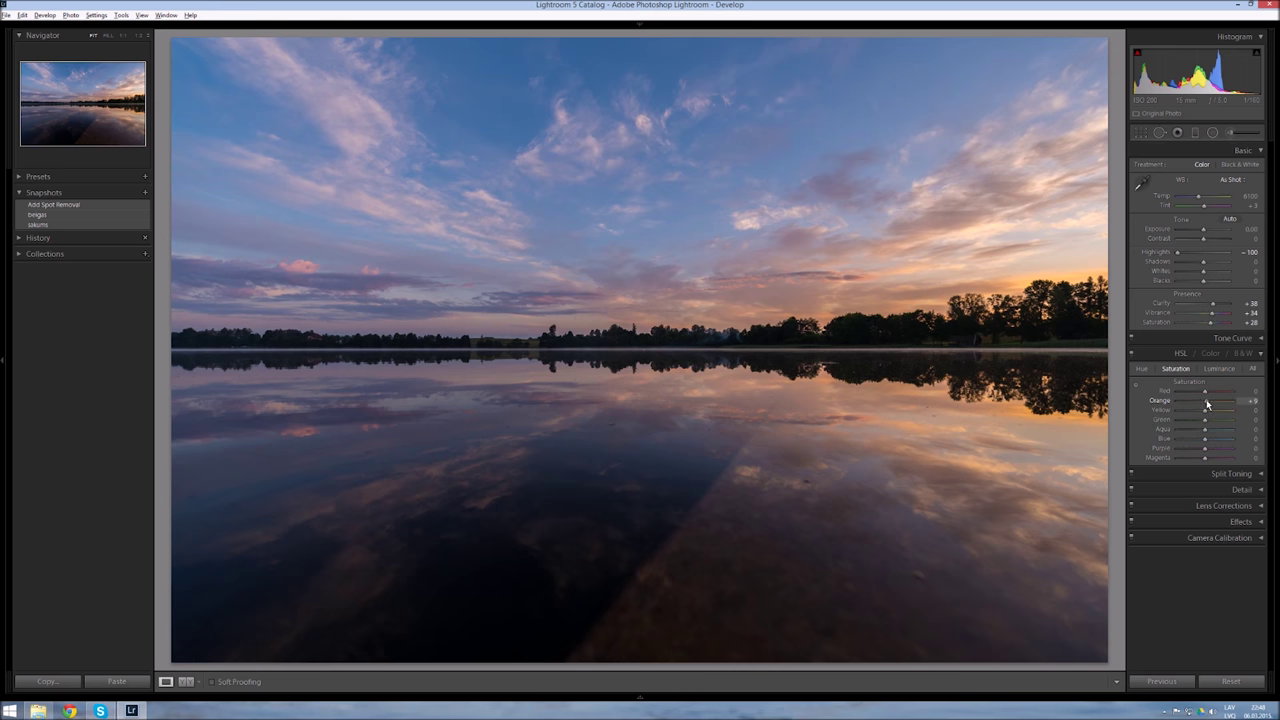
left_click_drag(1204, 400, 1209, 400)
left_click_drag(1209, 411, 1213, 412)
left_click_drag(1204, 438, 1210, 438)
- Lower HSL luminance of Blue to -20 and Orange to -13
left_click(1211, 370)
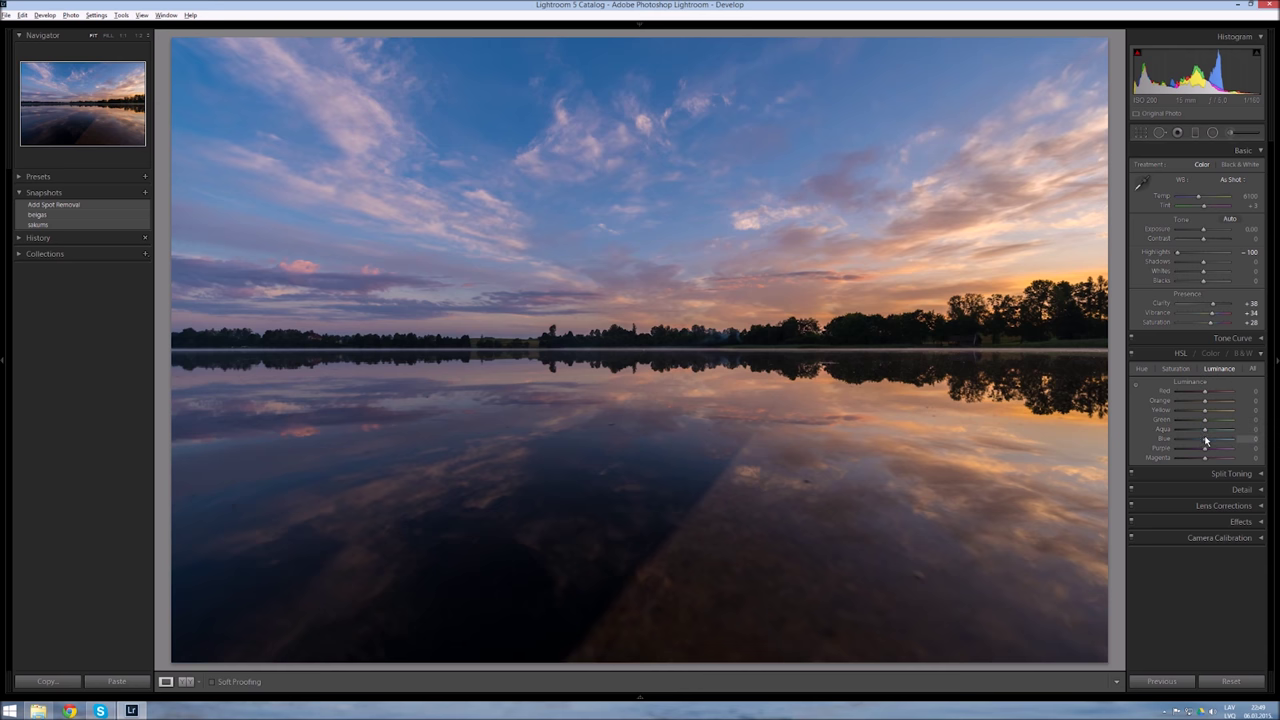
left_click_drag(1205, 440, 1200, 440)
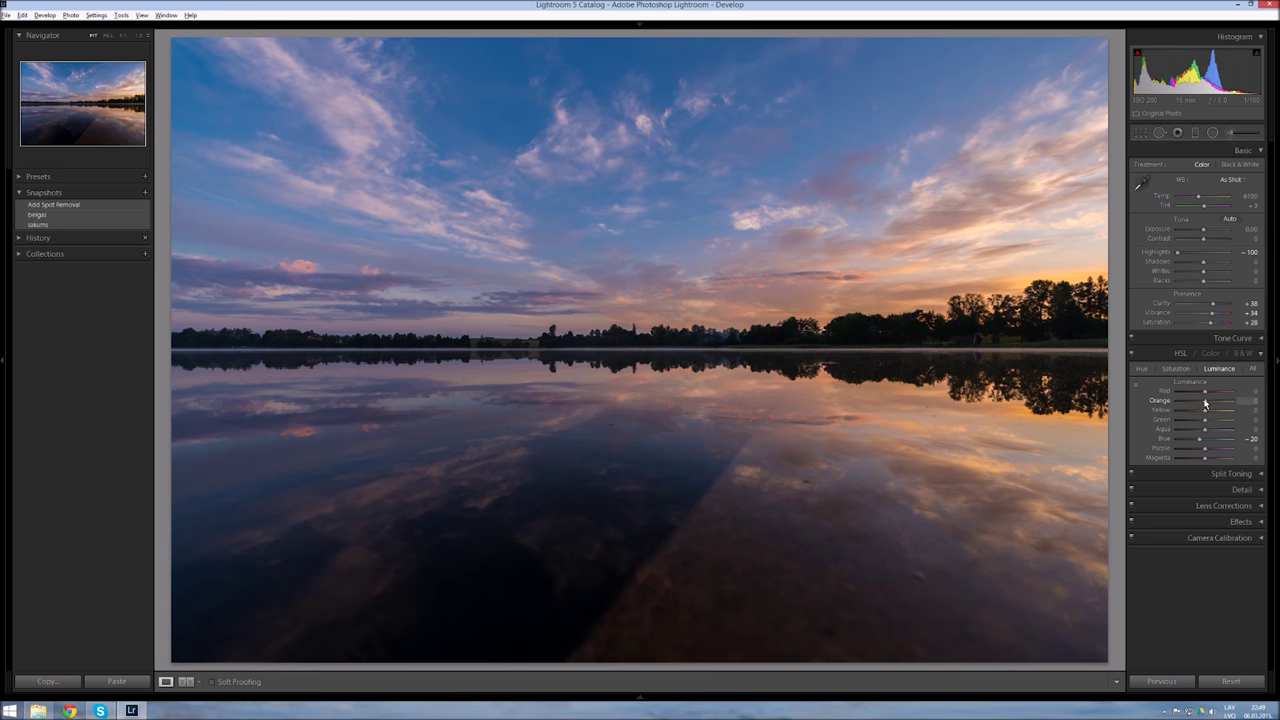
left_click_drag(1205, 403, 1202, 404)
- Start a Graduated Filter with its Shadows and Exposure reset to zero
left_click(1163, 359)
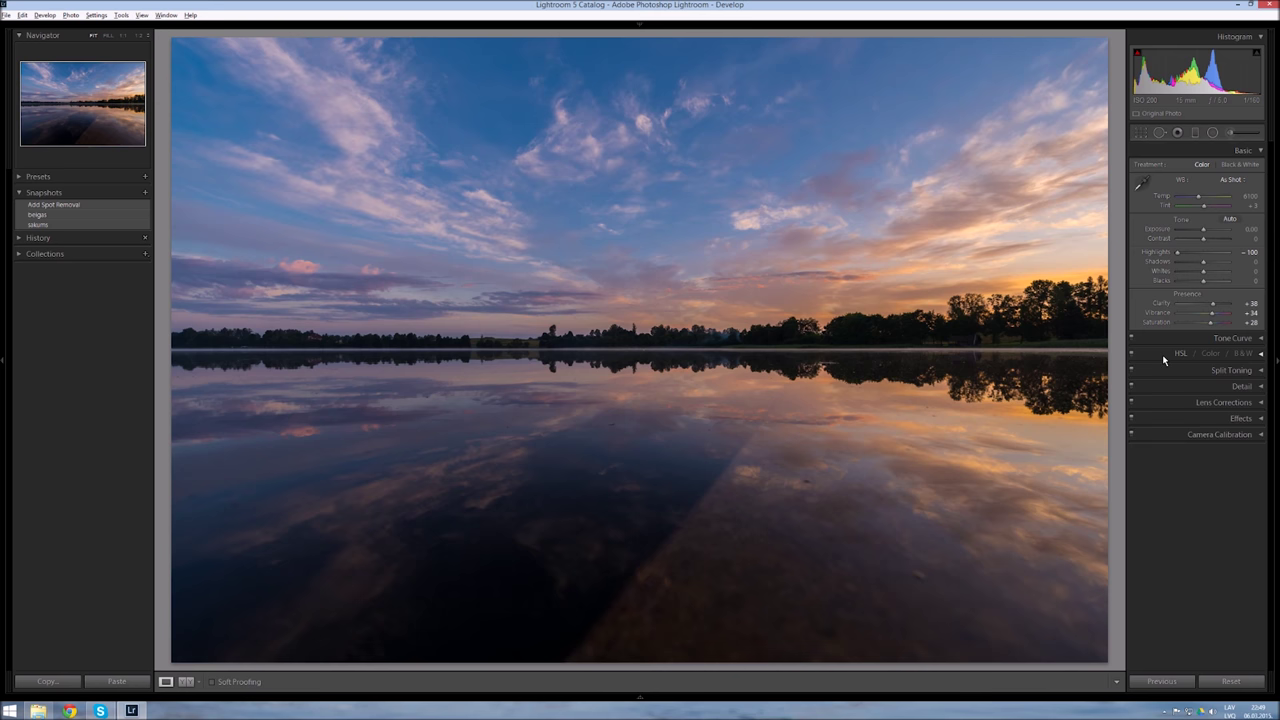
left_click(1200, 152)
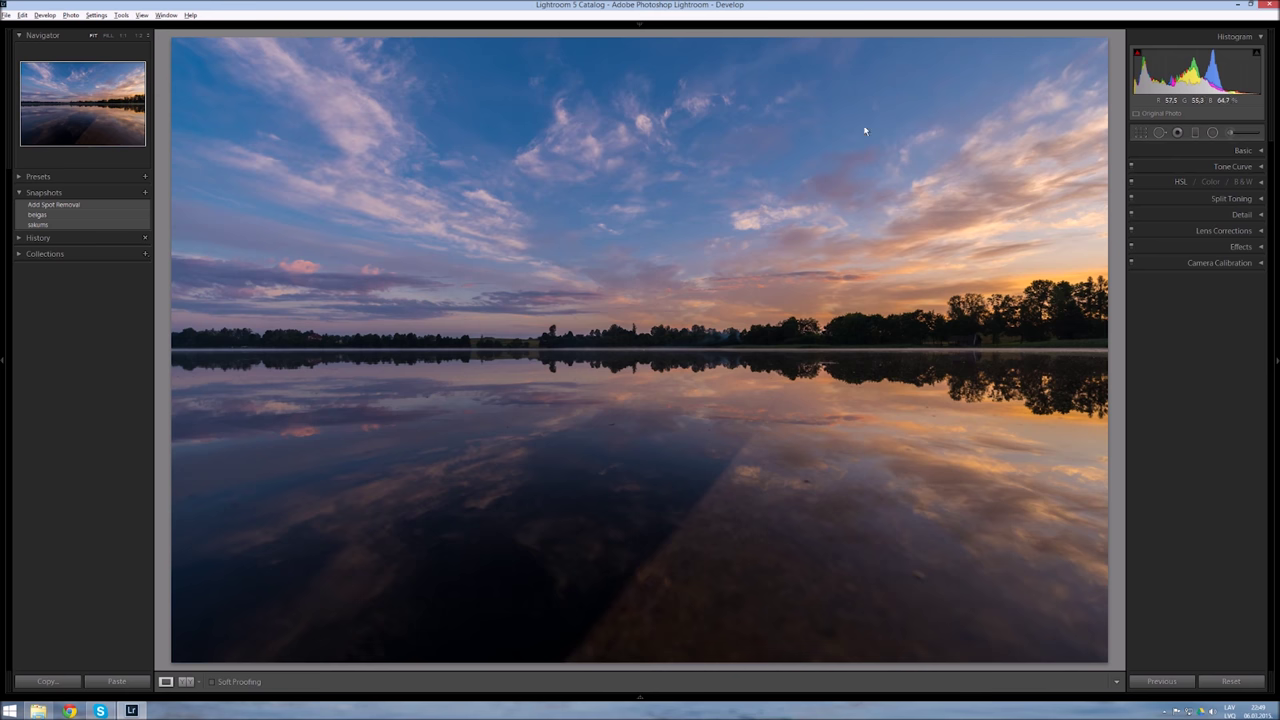
left_click(1196, 133)
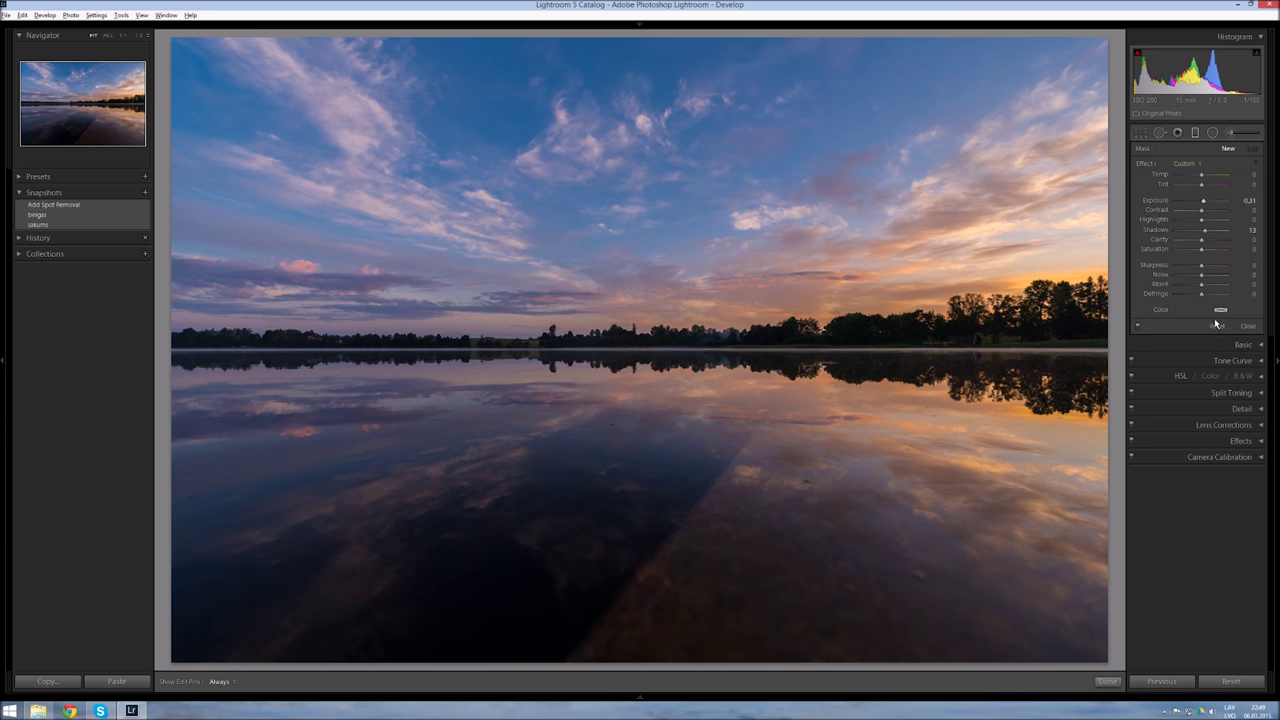
double_click(1204, 232)
double_click(1176, 201)
- Drag a graduated filter over the lake reflection with Clarity 98 and raised highlights
left_click_drag(660, 405, 660, 341)
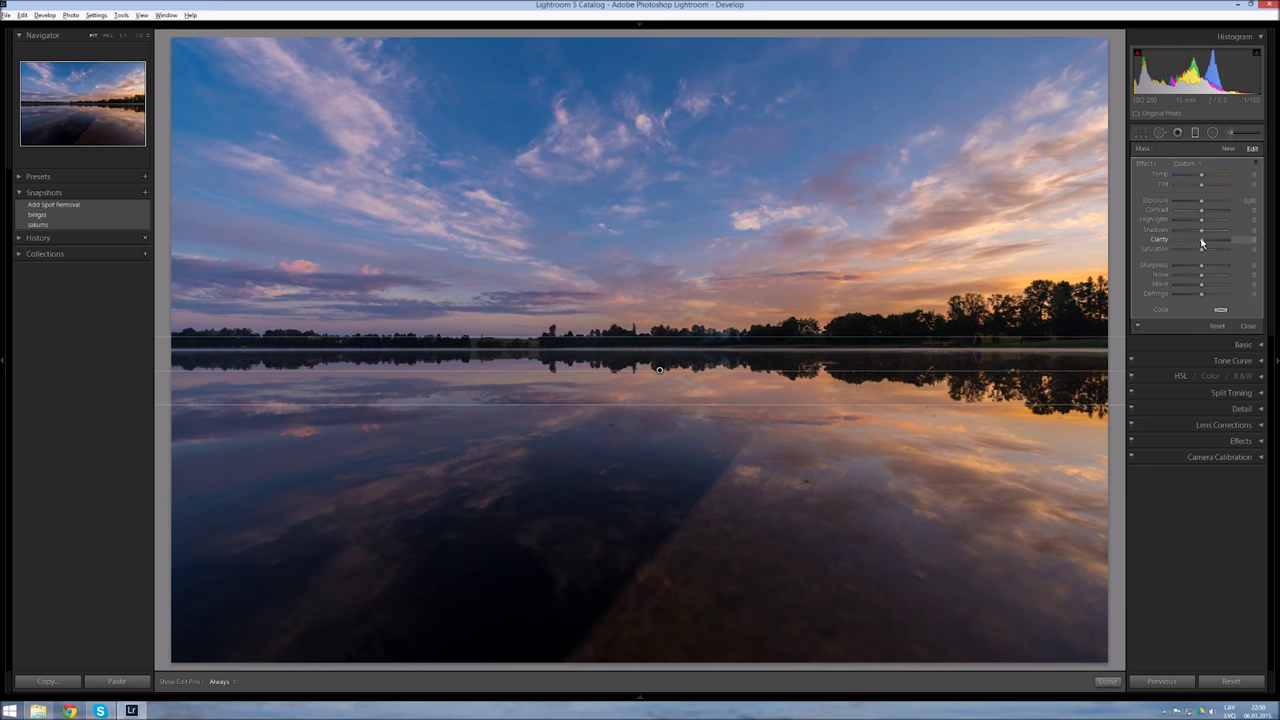
left_click_drag(1202, 243, 1228, 241)
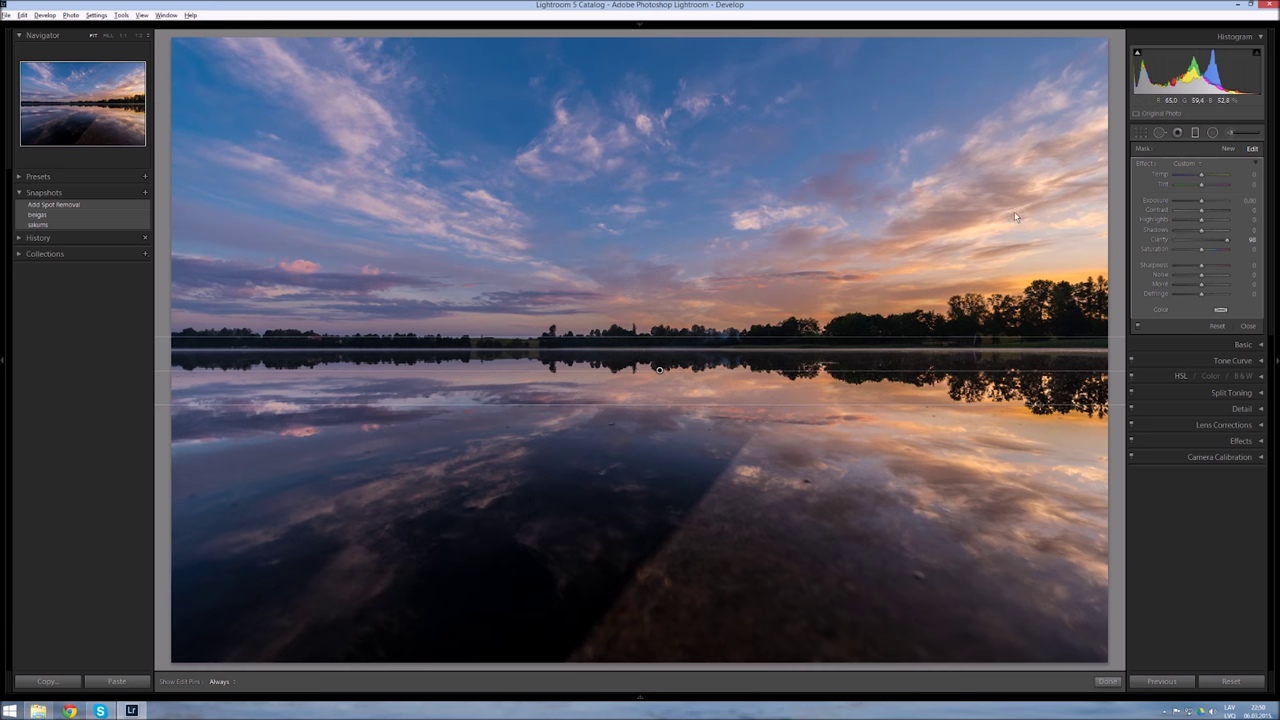
left_click_drag(1194, 223, 1220, 226)
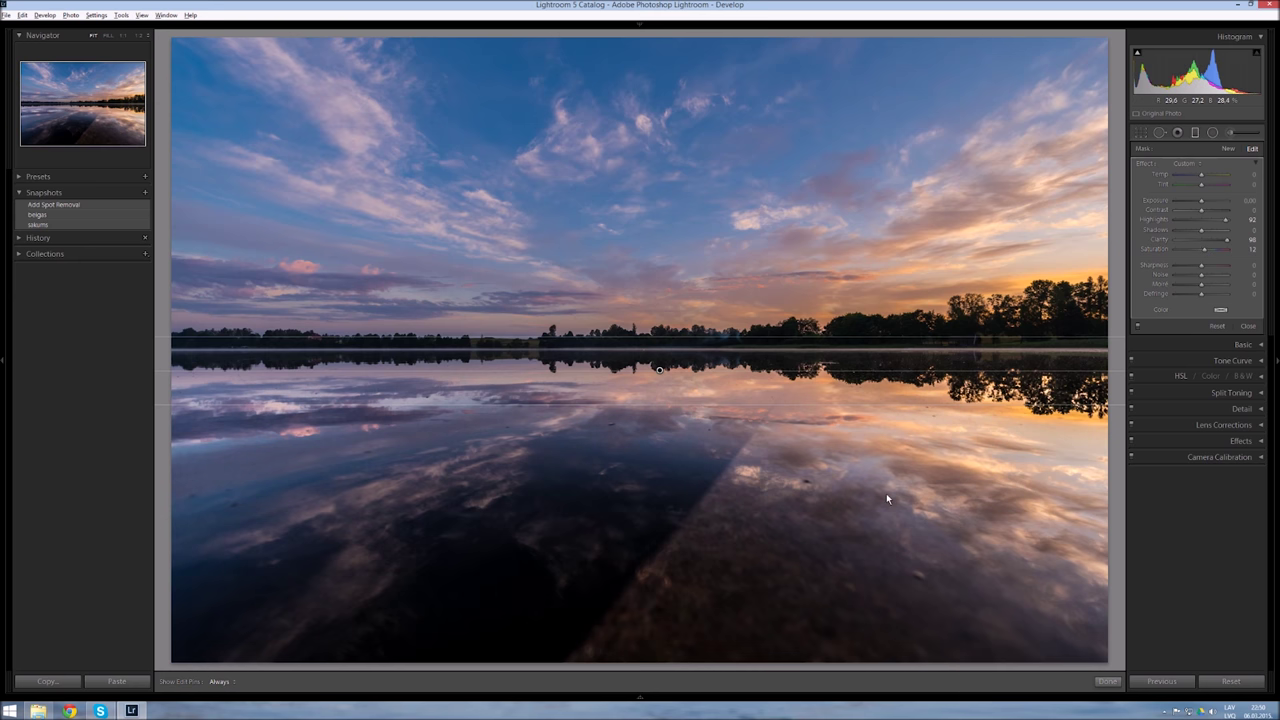
left_click(1227, 149)
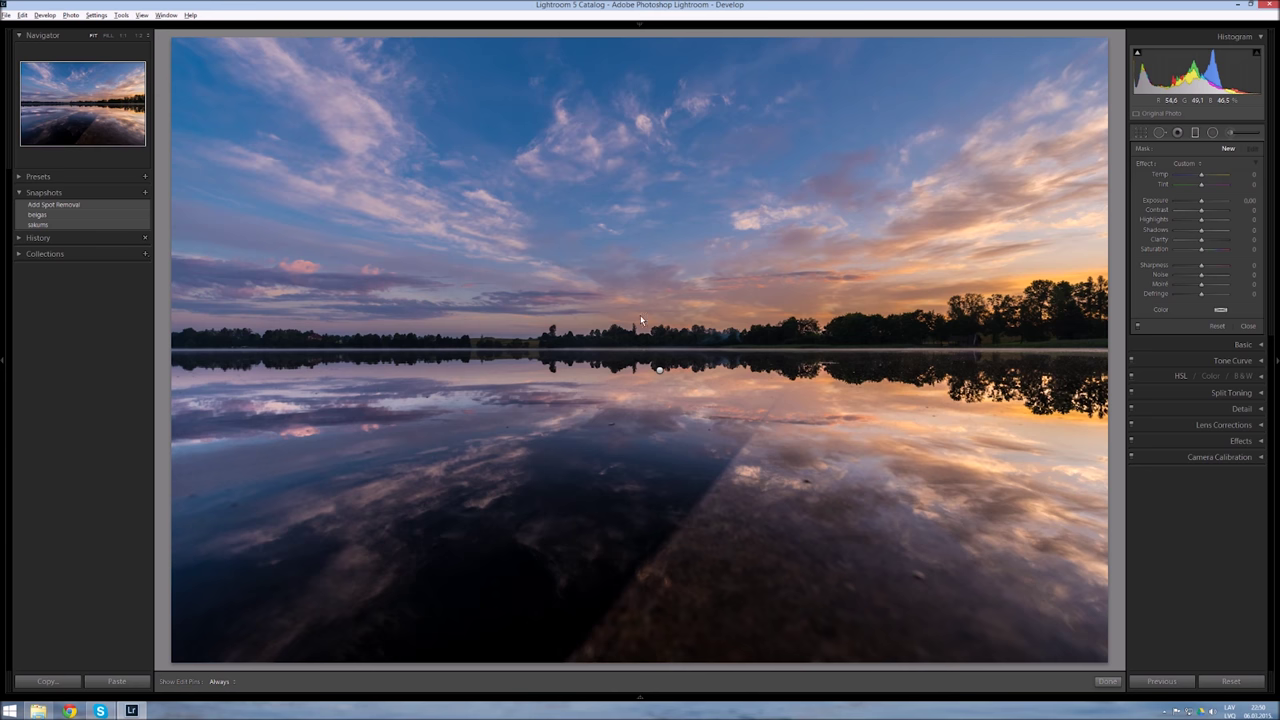
- Add a horizon graduated filter with Clarity 56, Contrast 21 and lowered highlights, then close it
left_click_drag(639, 343, 641, 371)
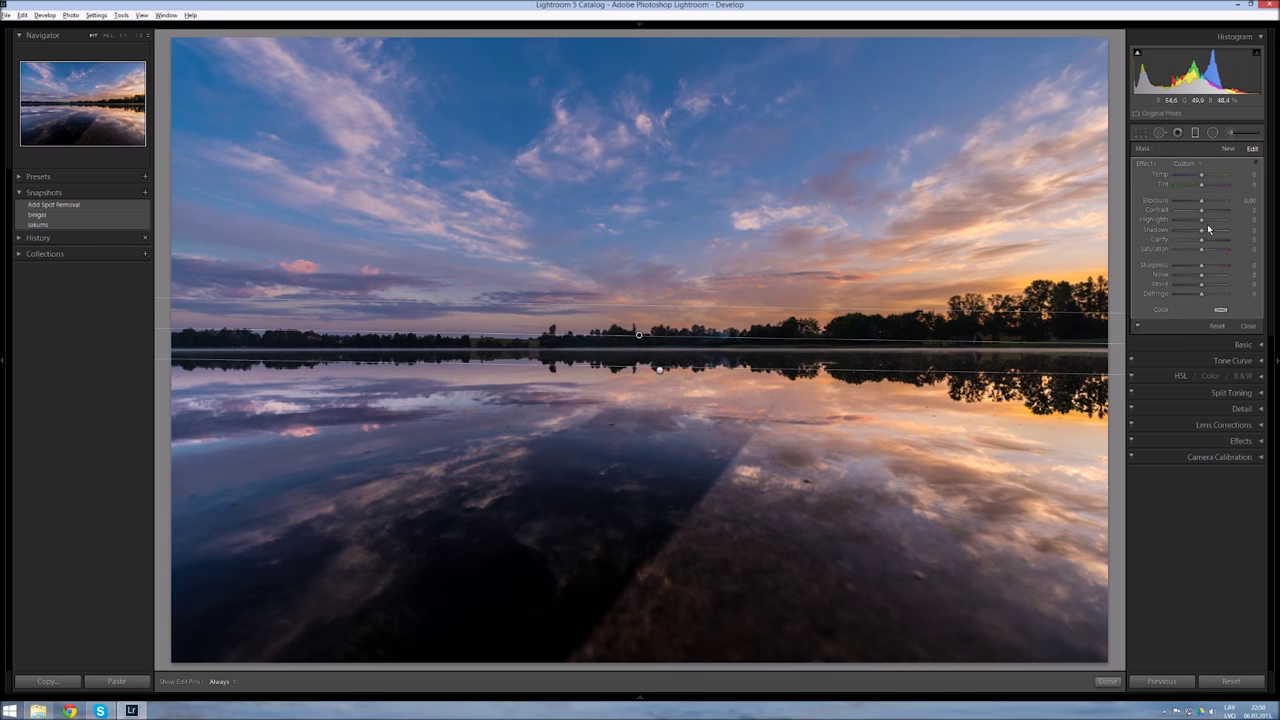
left_click_drag(1201, 244, 1216, 244)
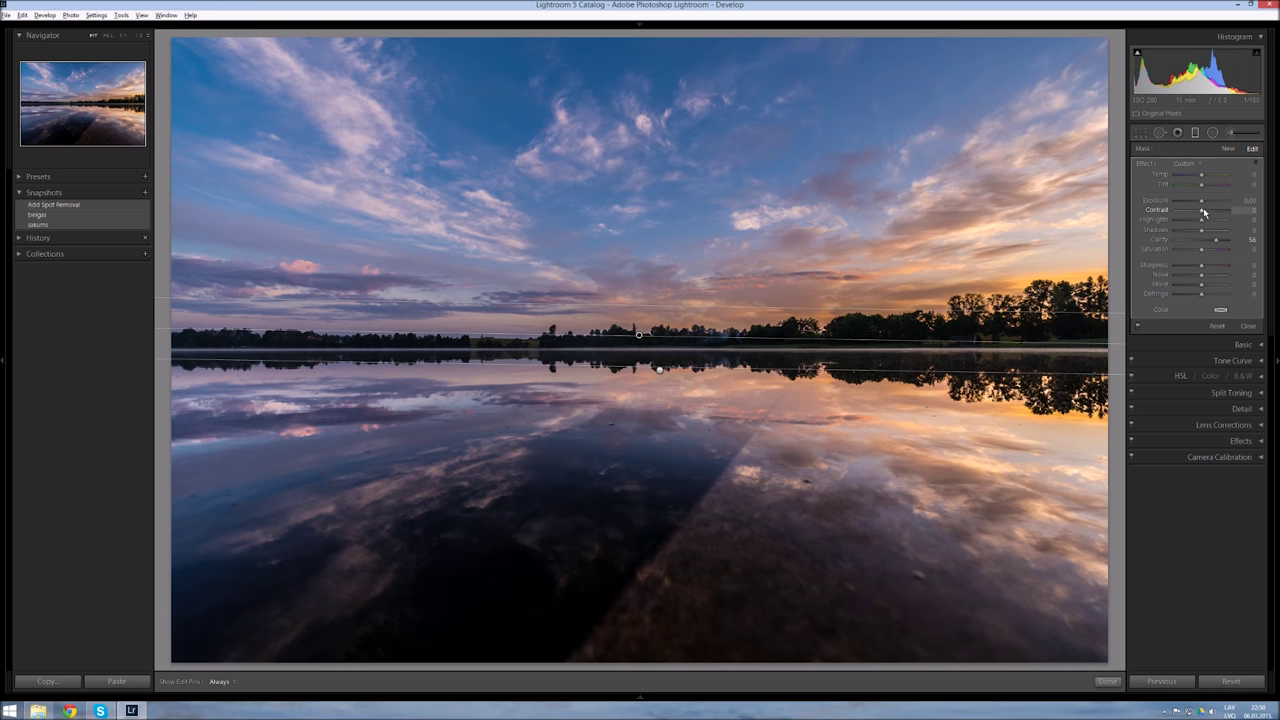
left_click_drag(1203, 212, 1209, 212)
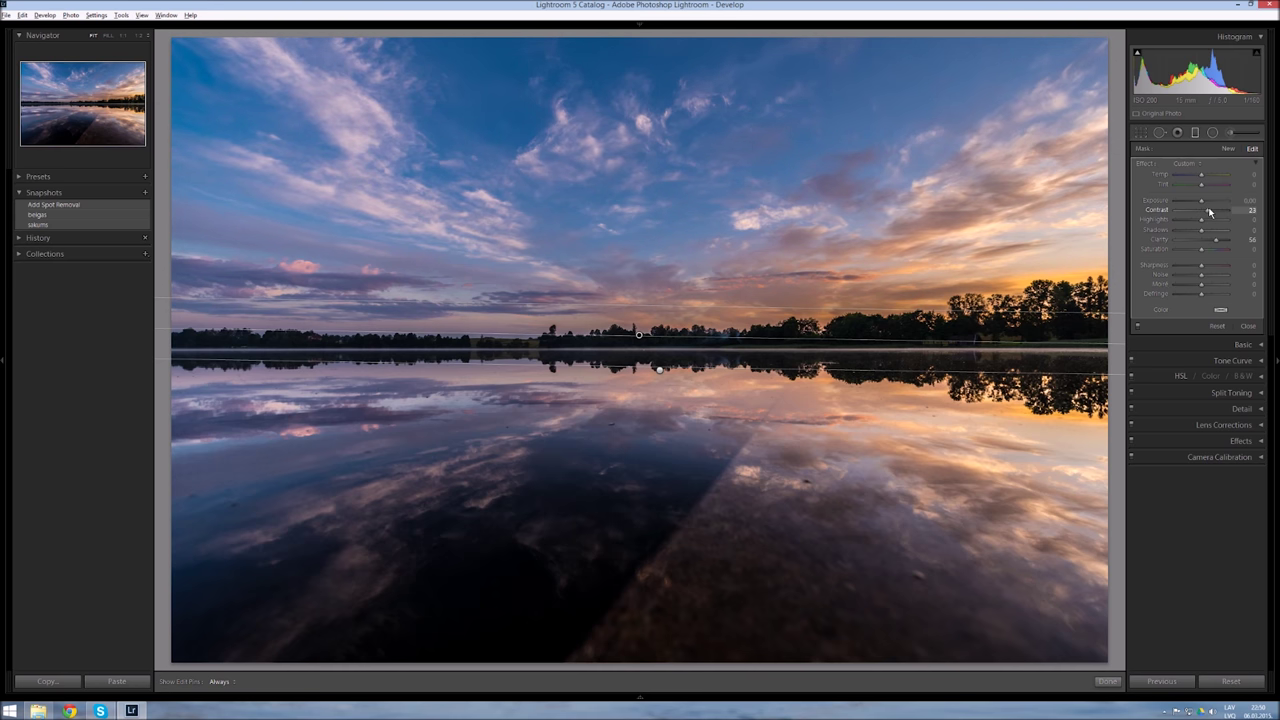
left_click_drag(1209, 212, 1207, 212)
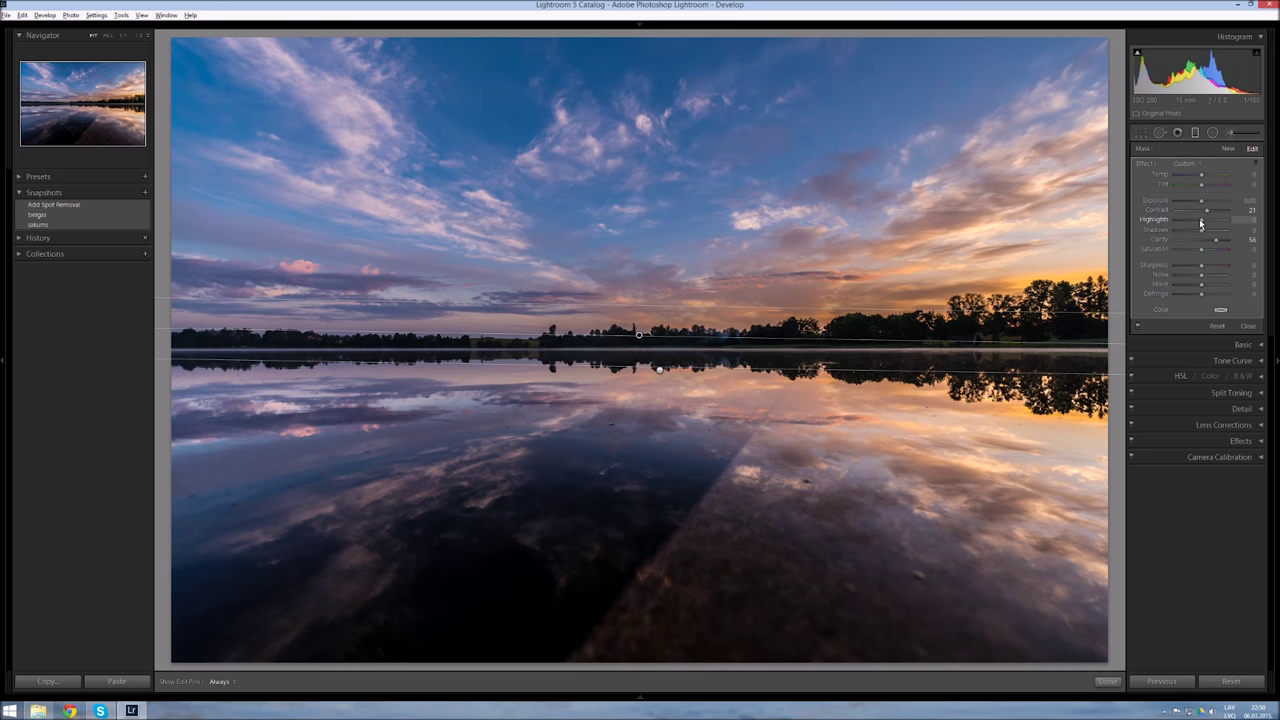
left_click_drag(1202, 222, 1199, 222)
mouse_move(1199, 222)
left_mouse_down()
mouse_move(1173, 218)
mouse_move(1207, 204)
left_mouse_up()
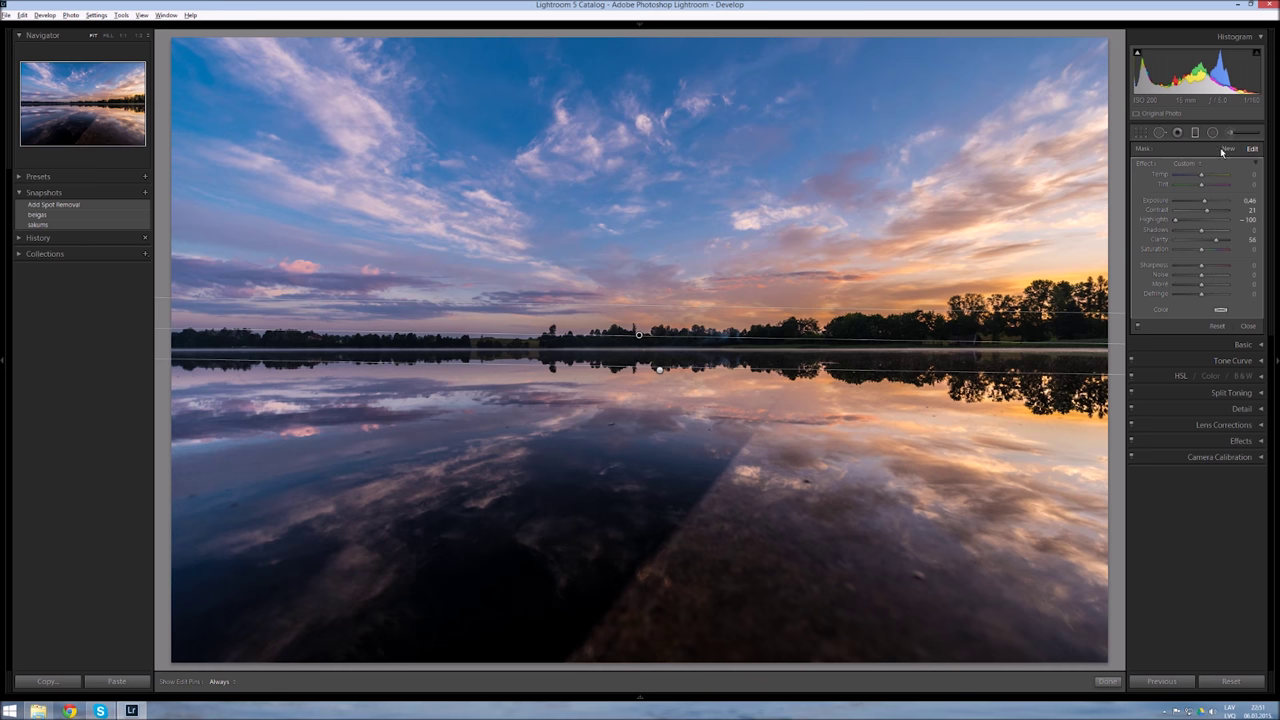
left_click(1247, 327)
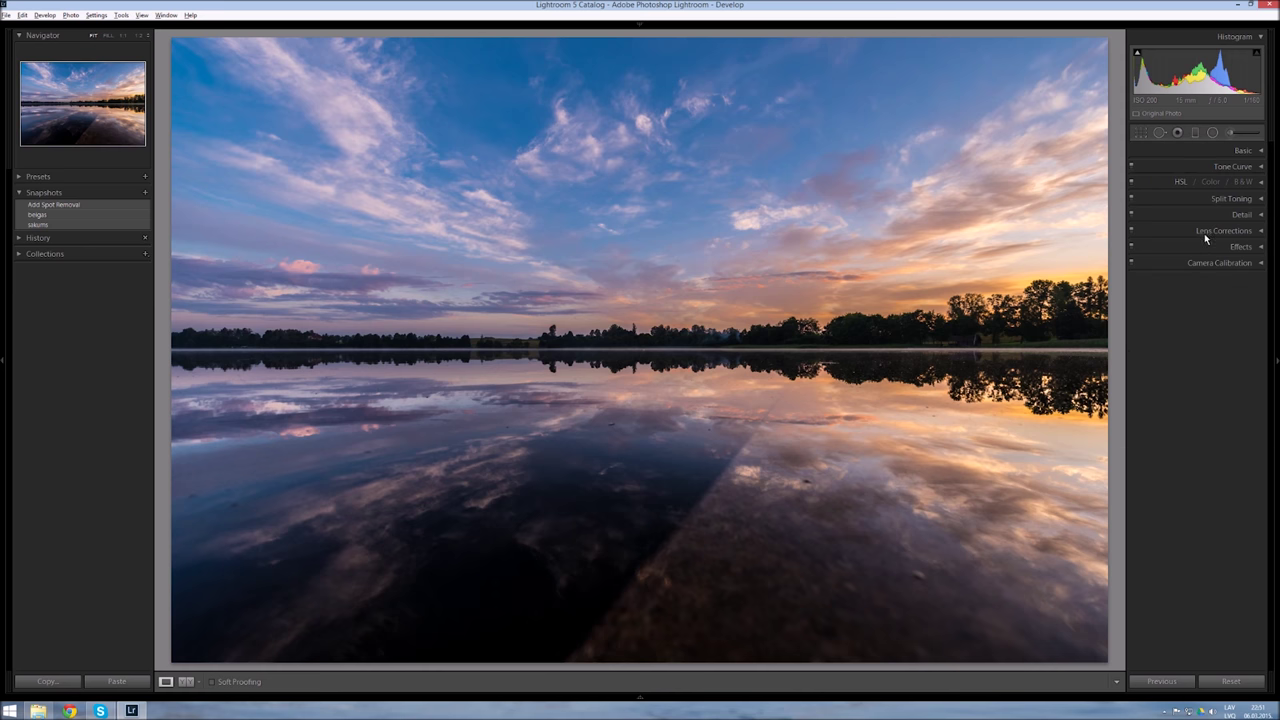
- Set the Effects panel's Post-Crop Vignetting Amount to -26
left_click(1226, 248)
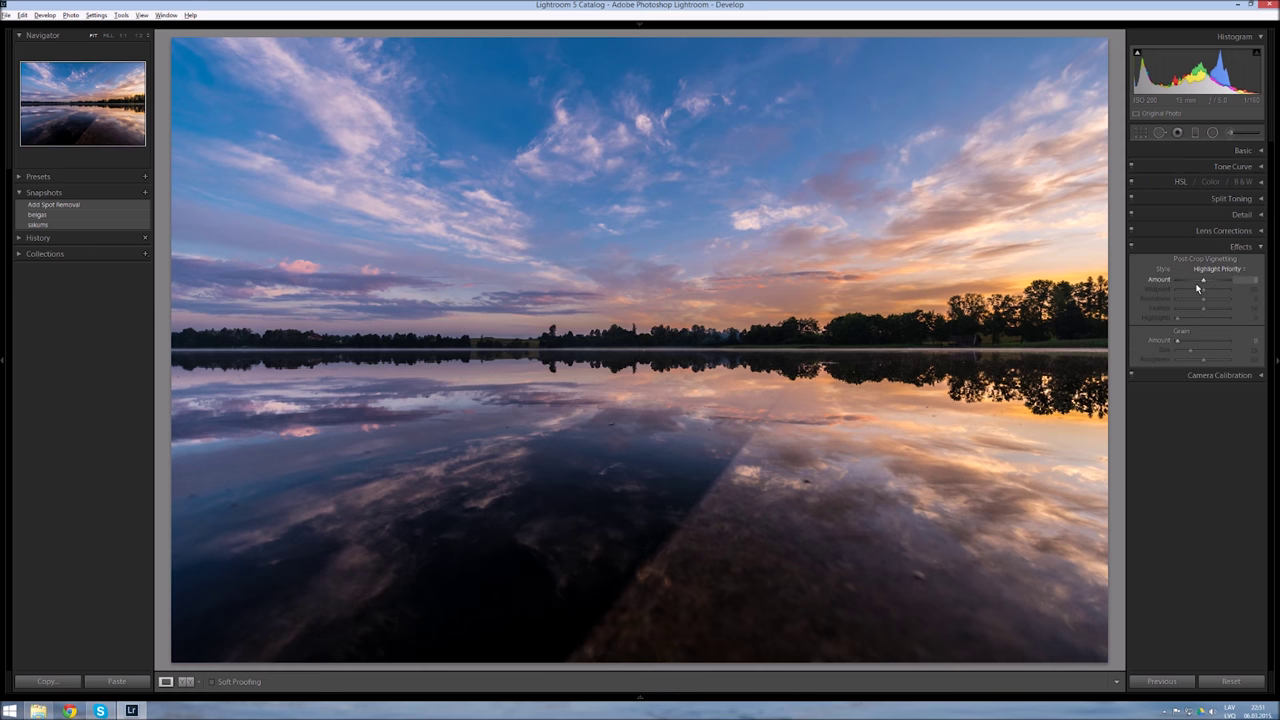
left_click_drag(1204, 285, 1198, 287)
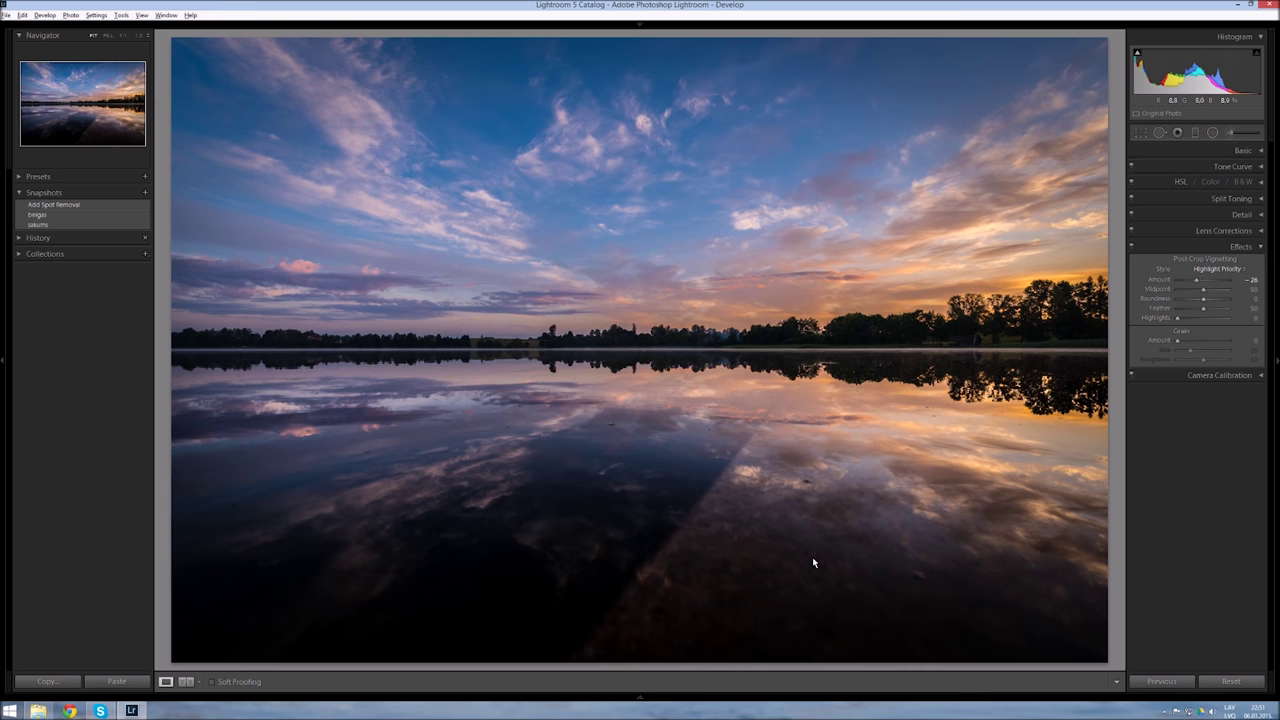
left_click(1229, 247)
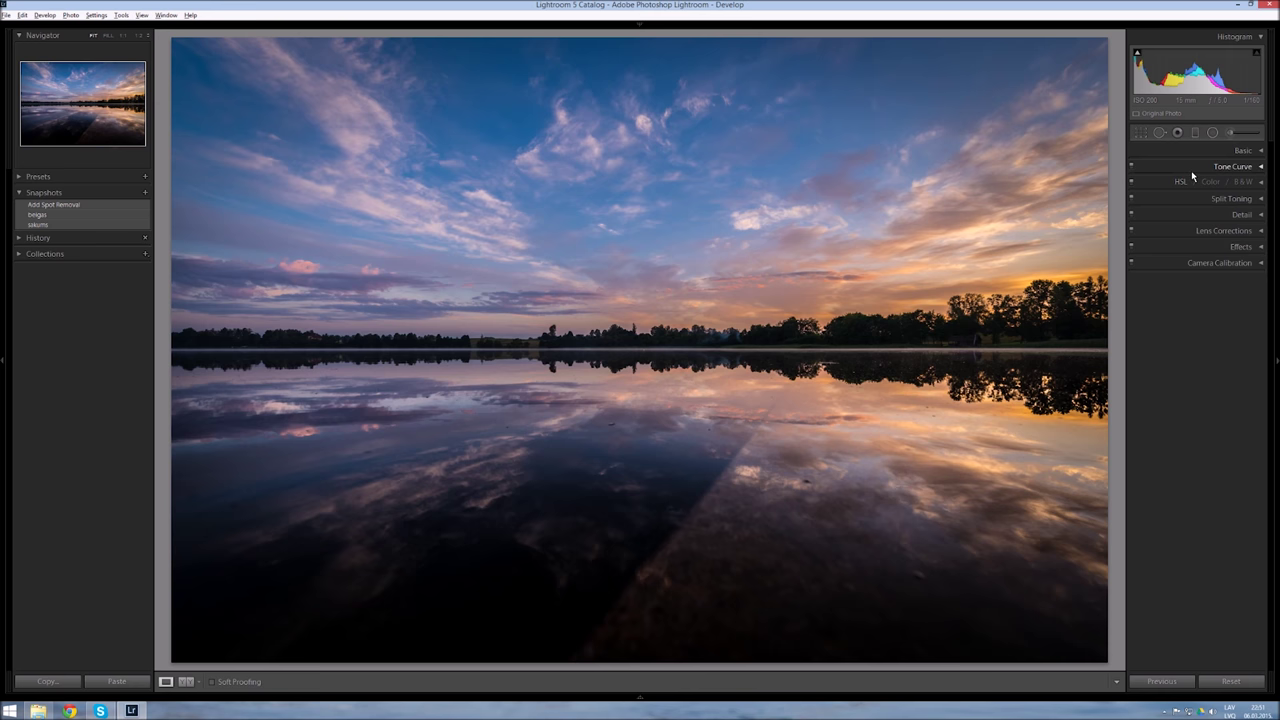
- Open Spot Removal in Heal mode and heal spots across the middle of the lake reflection
left_click(1159, 133)
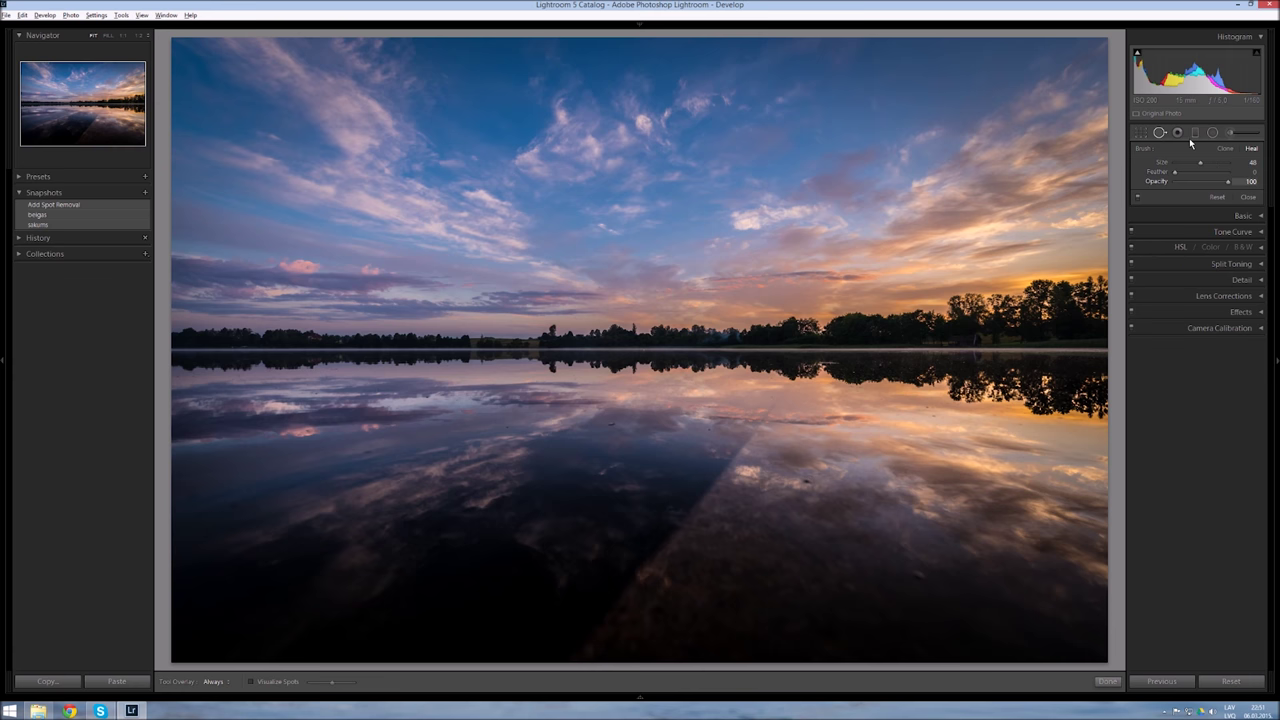
left_click(1160, 133)
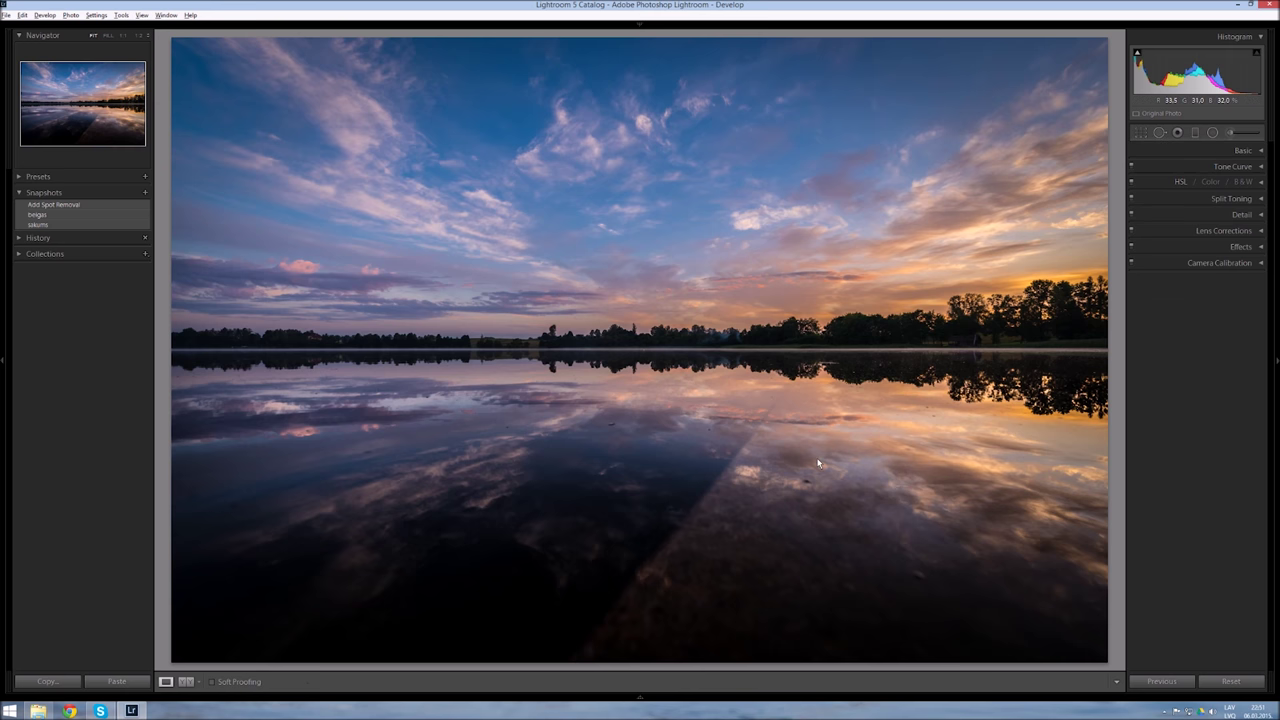
left_click(1160, 133)
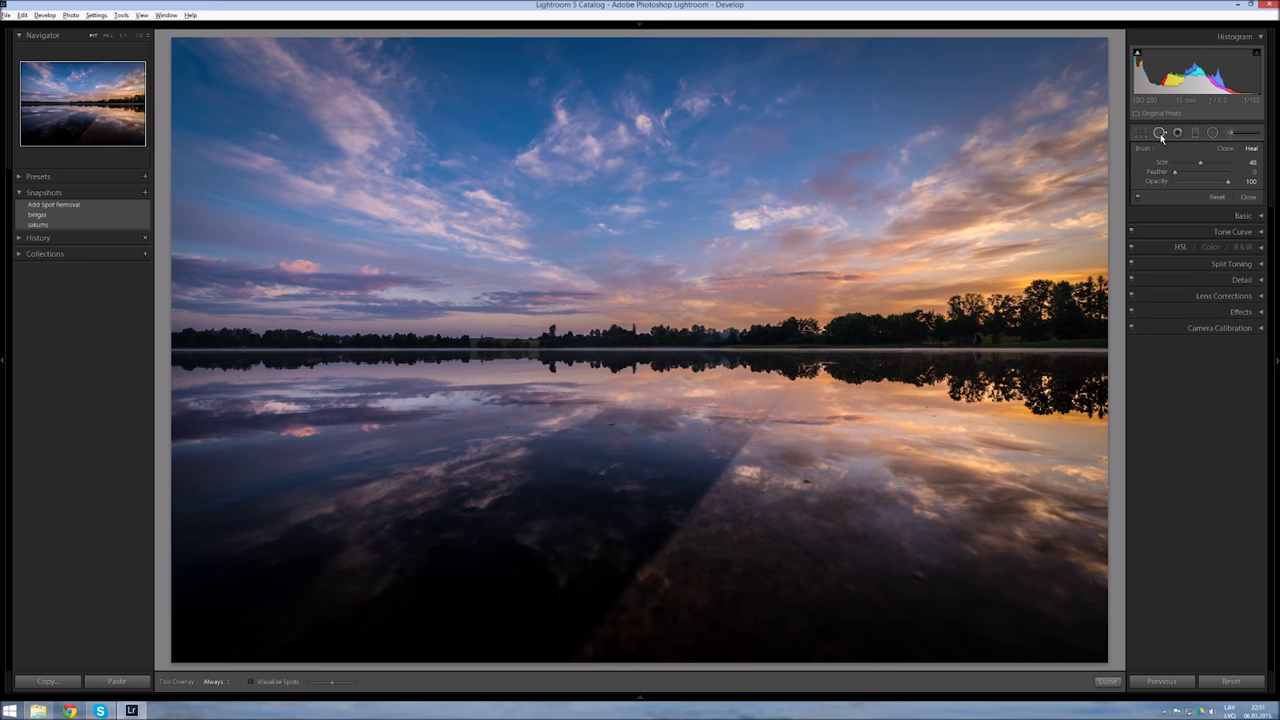
left_click(809, 485)
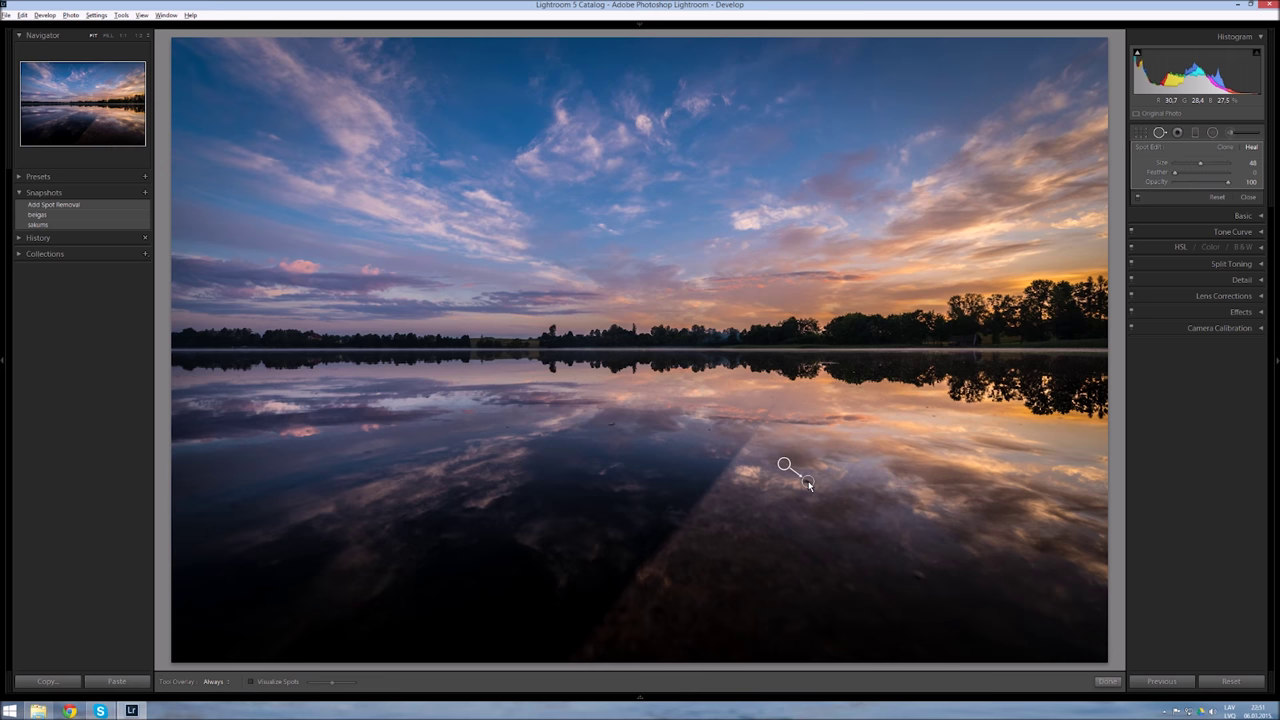
left_click_drag(809, 485, 787, 487)
left_click(613, 426)
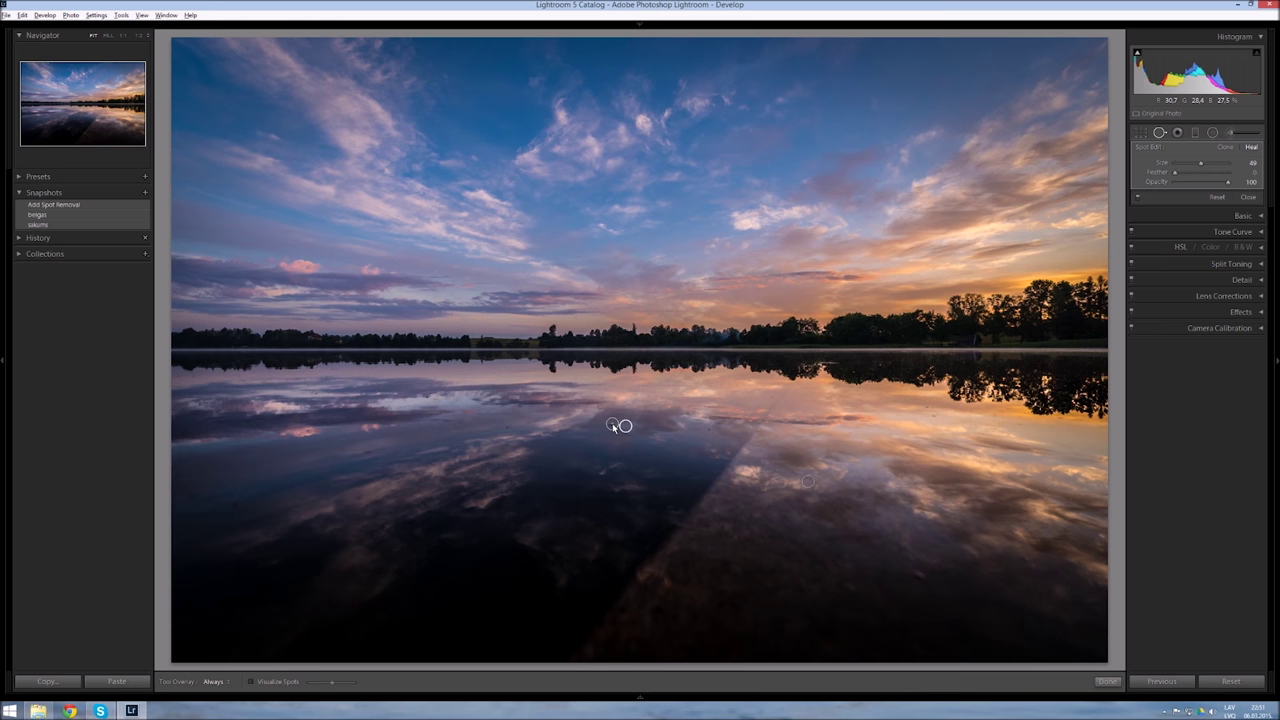
left_click(708, 433)
- Adjust existing heal spots and heal spots in the lower-left water
left_click(506, 425)
left_click_drag(505, 427, 491, 428)
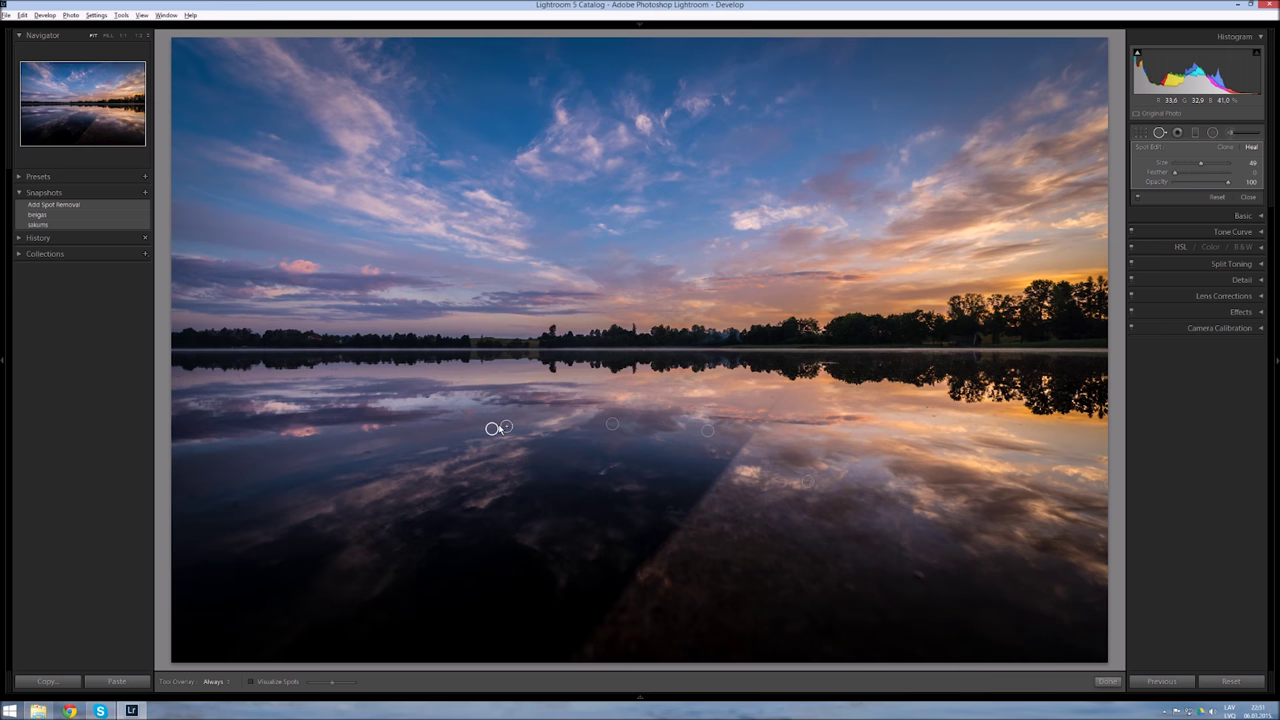
left_click(368, 451)
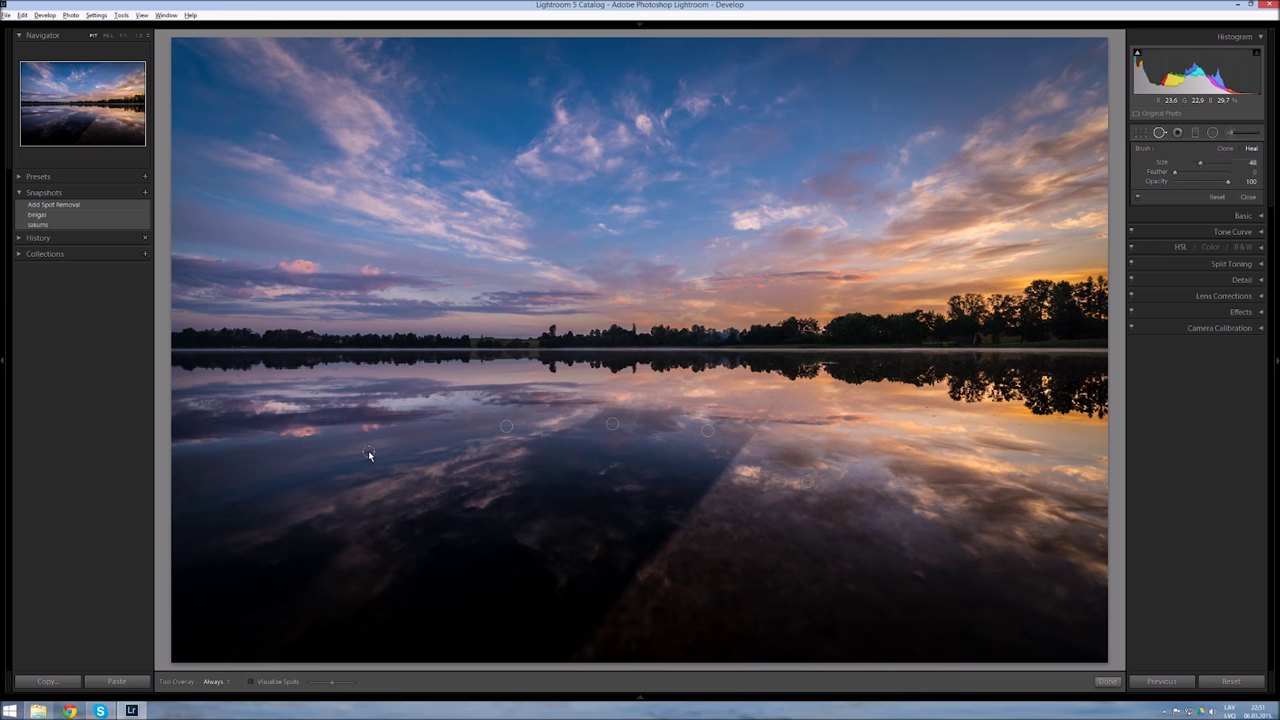
left_click(235, 505)
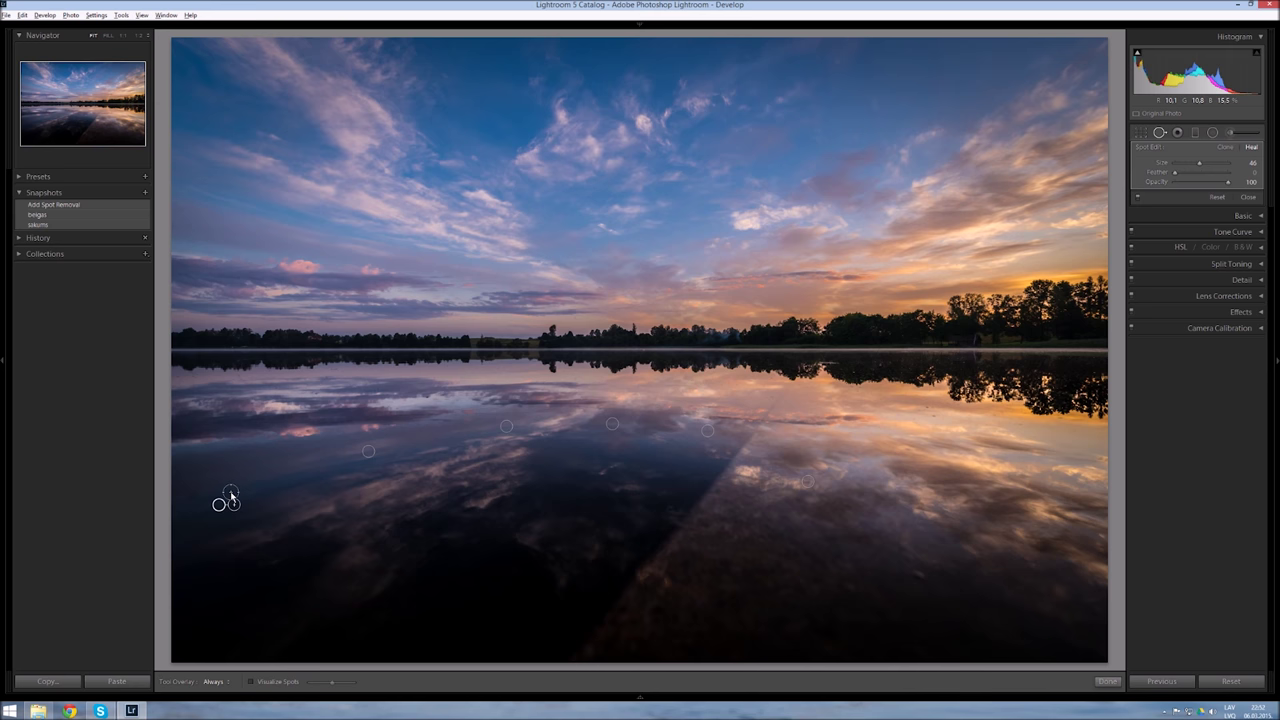
left_click_drag(219, 504, 228, 493)
scroll(210, 498, "up", 3)
left_click(192, 497)
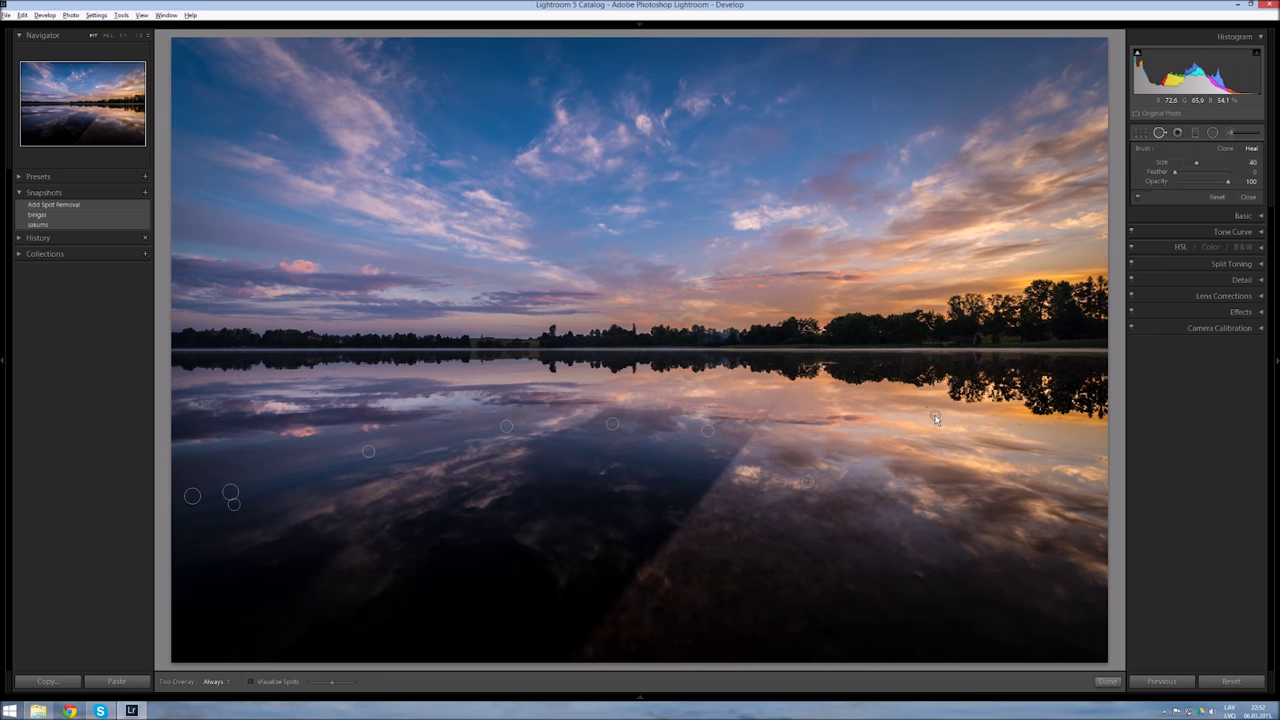
scroll(938, 418, "down", 3)
- Heal spots on the right side of the water, undoing misplaced ones, then close the tool
left_click(940, 418)
key("ctrl+z")
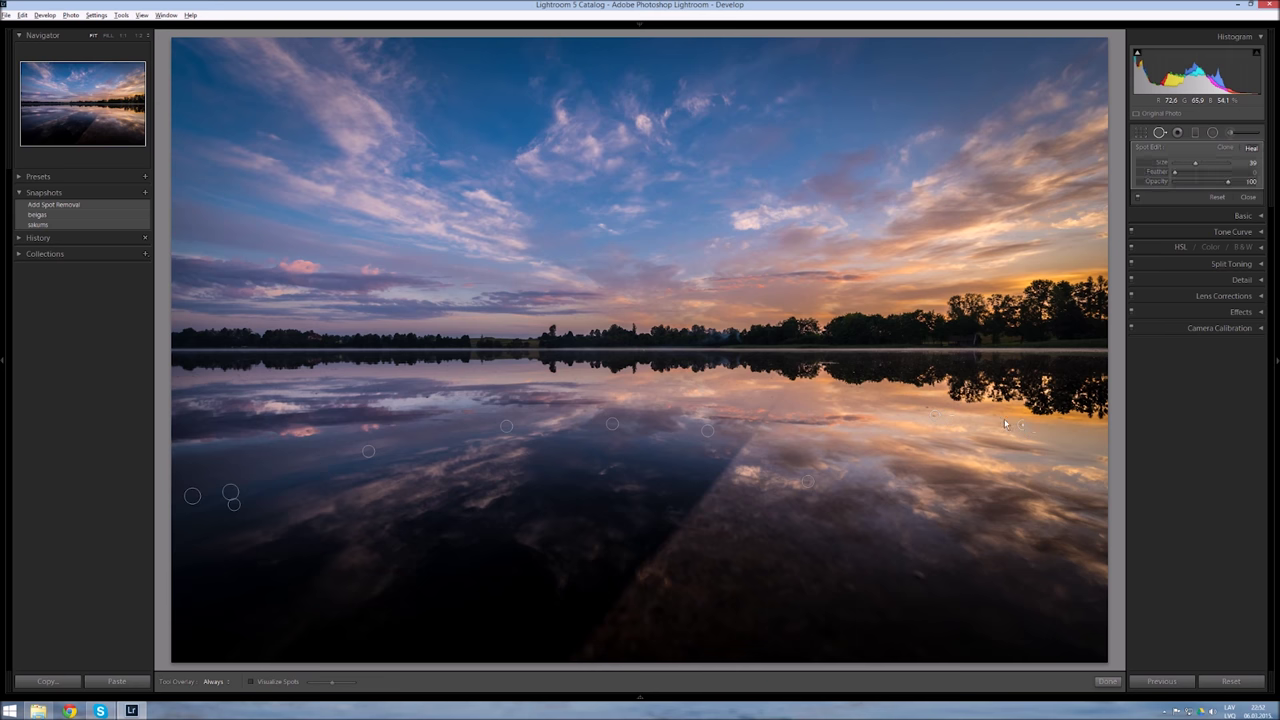
left_click(1022, 426)
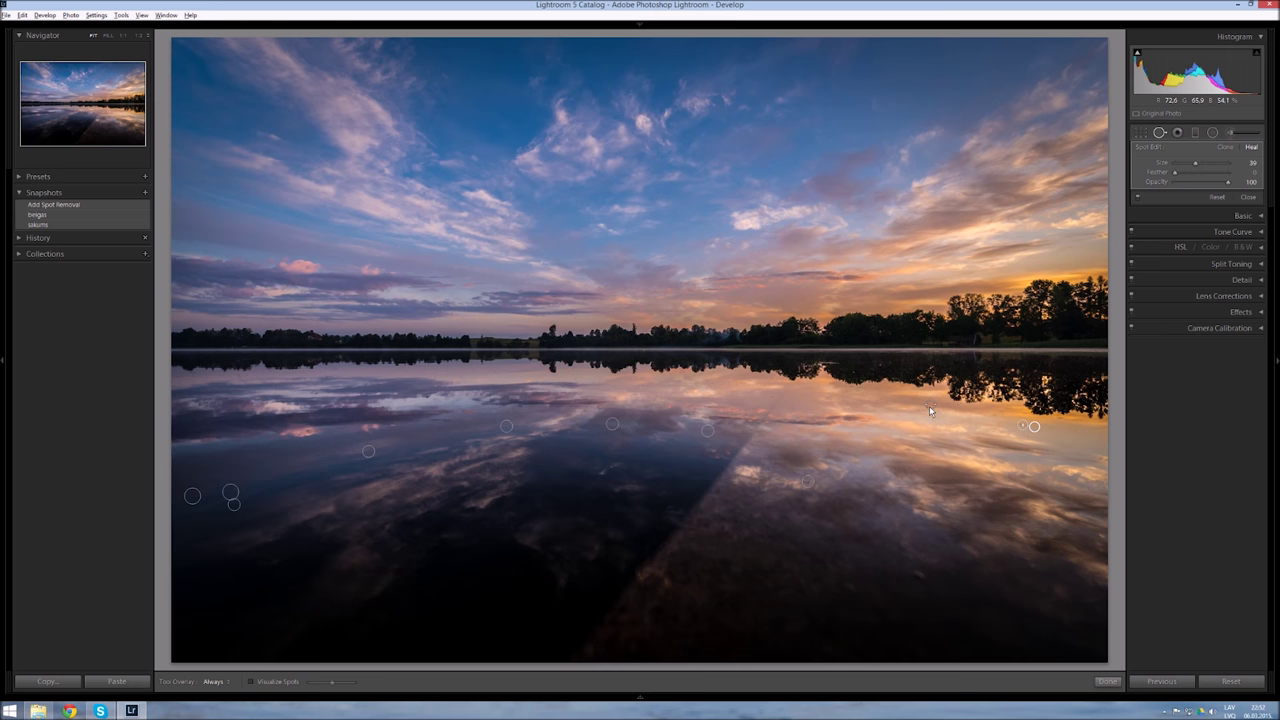
key("ctrl+z")
left_click(929, 410)
left_click(917, 577)
left_click(684, 561, "alt")
left_click(1245, 199)
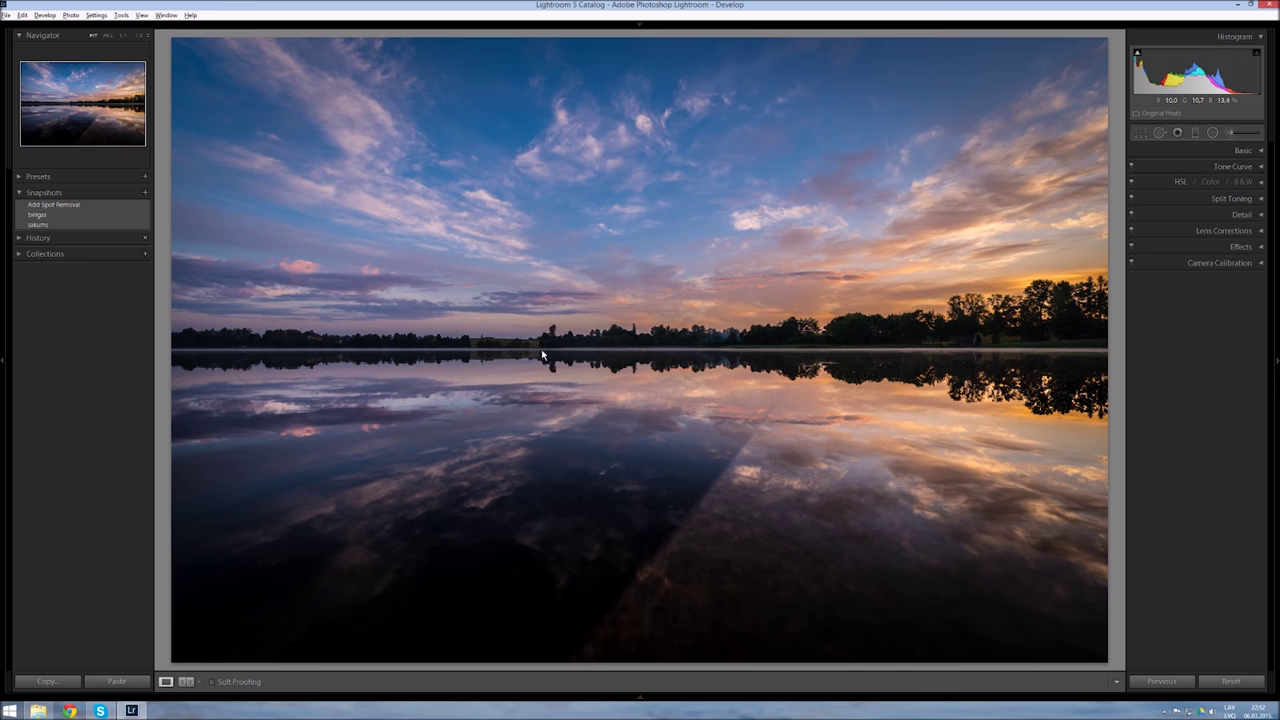
- Switch to the Radial Filter tool
left_click(1213, 134)
- Paint an adjustment brush across the treeline with Exposure 0.31 and Shadows +19
left_click(1229, 135)
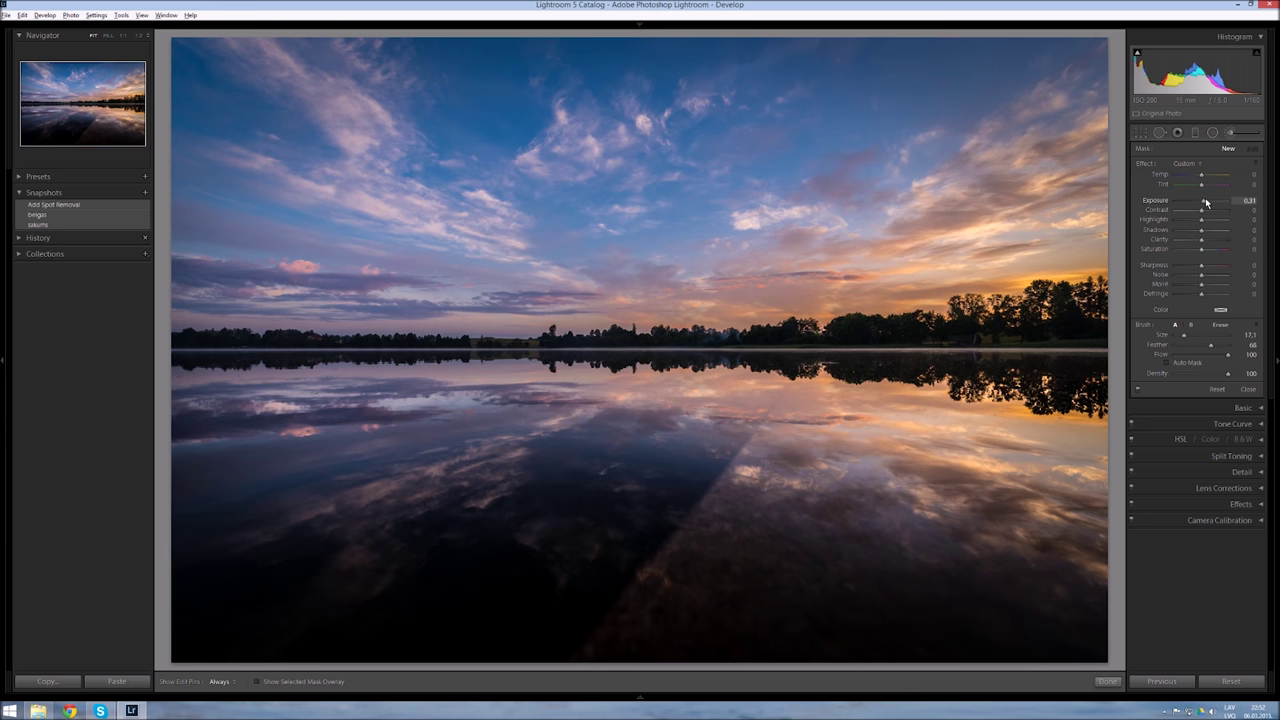
left_click(1203, 233)
left_click_drag(1203, 232, 1205, 233)
right_click(1068, 324)
left_click(1060, 316)
left_click(1060, 316)
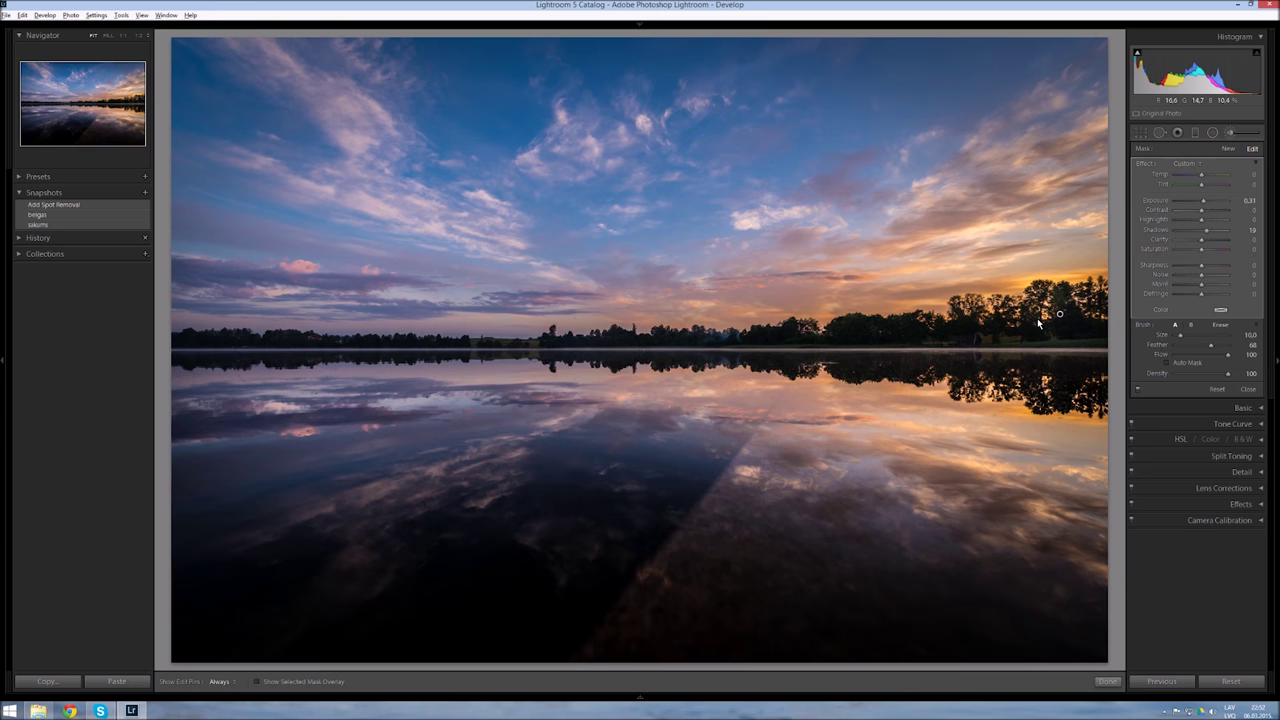
key("h")
left_click_drag(941, 331, 208, 338)
key("h")
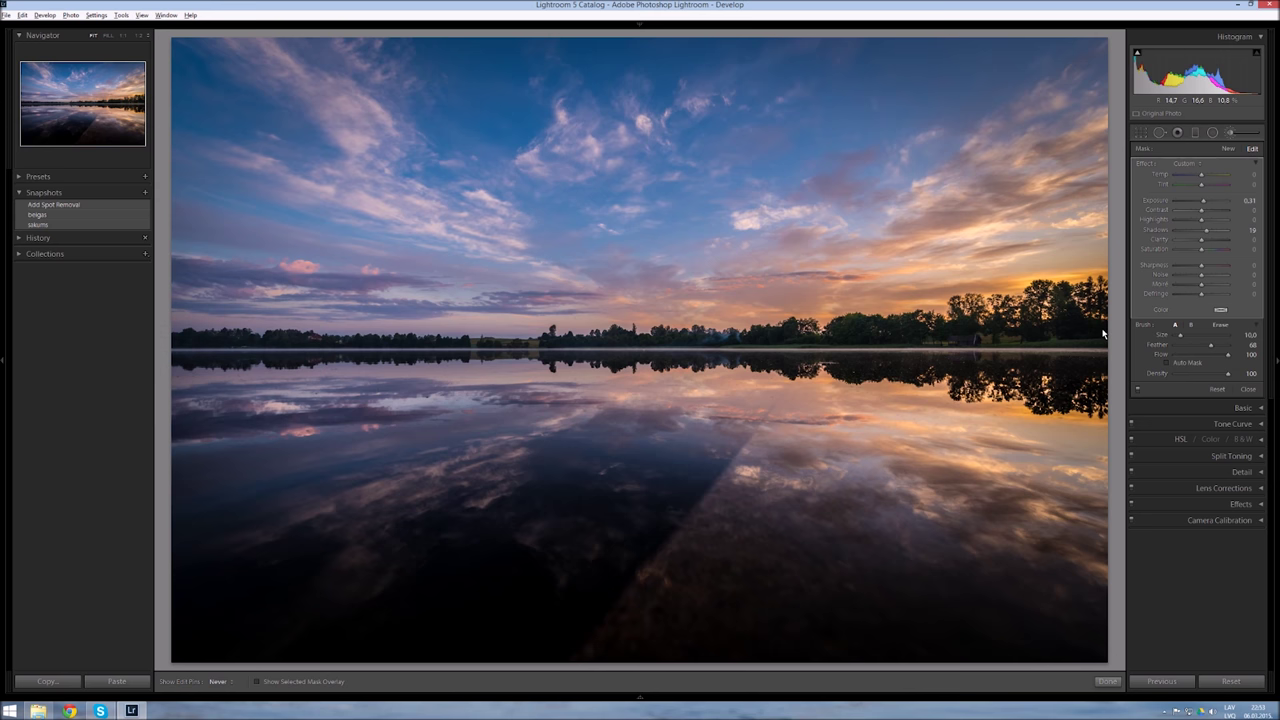
- Show the painted treeline as a red mask overlay, with the brush in Erase mode to check coverage
key("h")
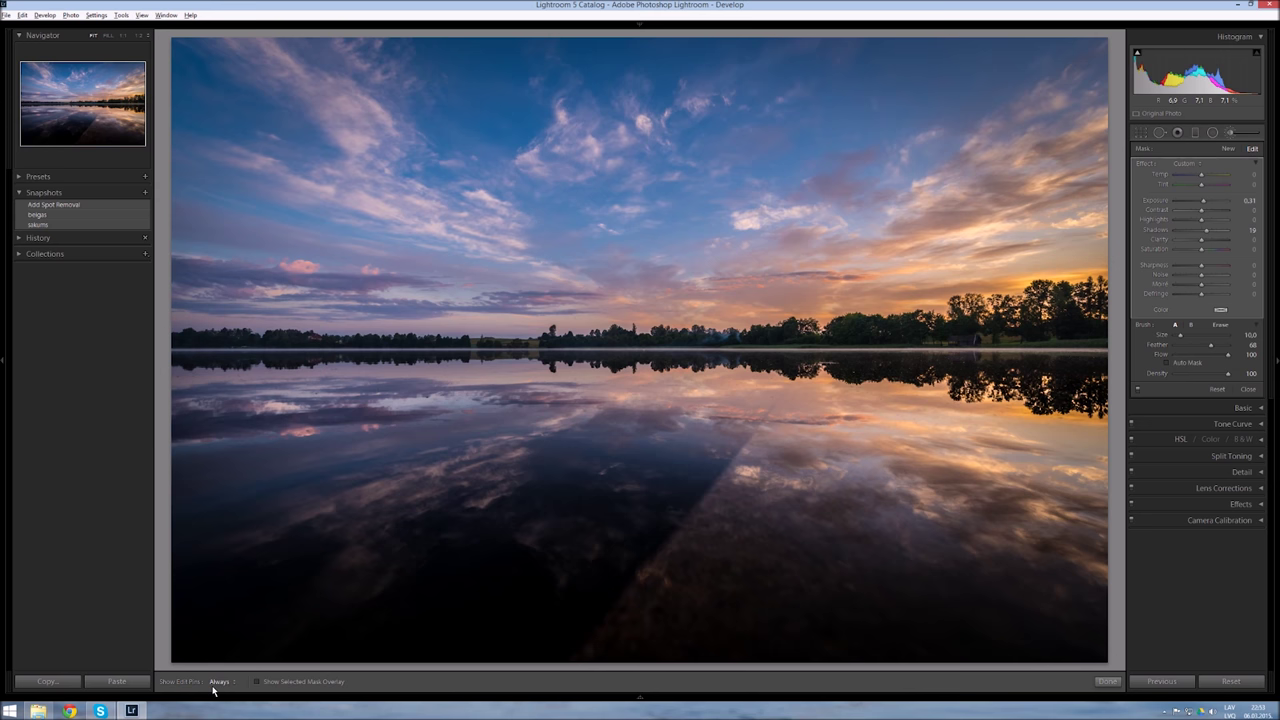
key("h")
left_click(258, 682)
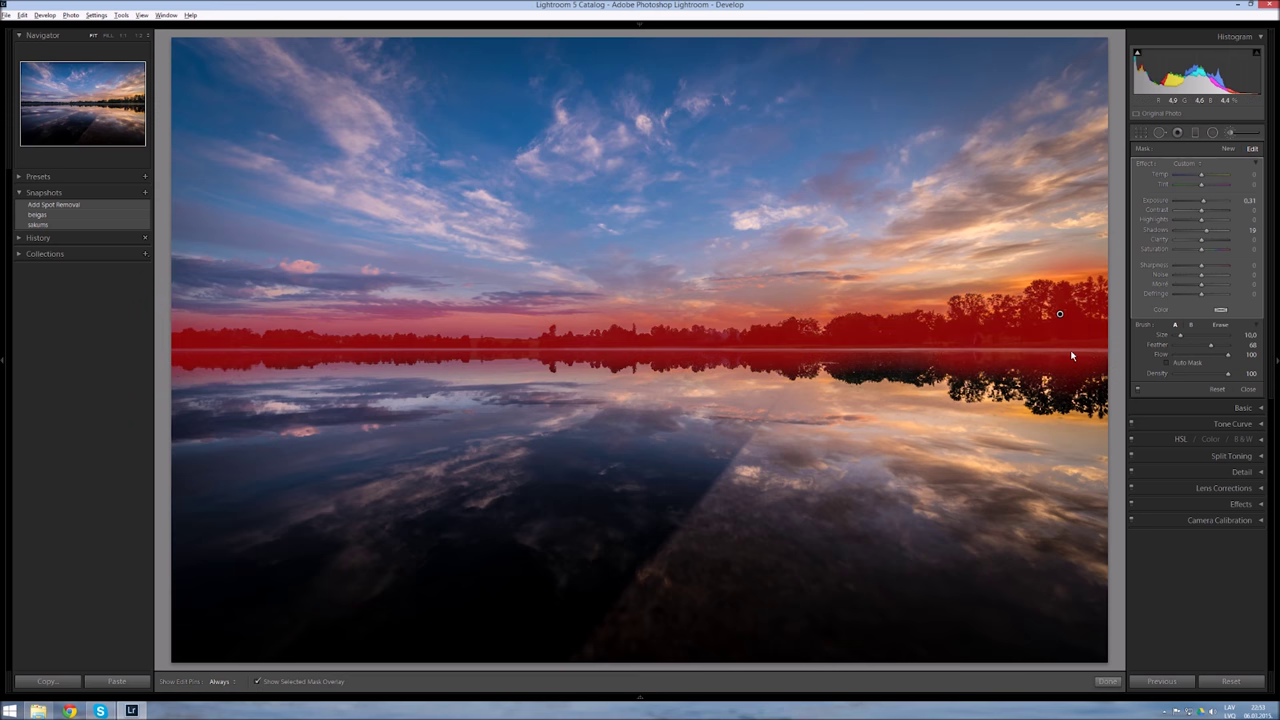
key("alt")
key("h")
key("h")
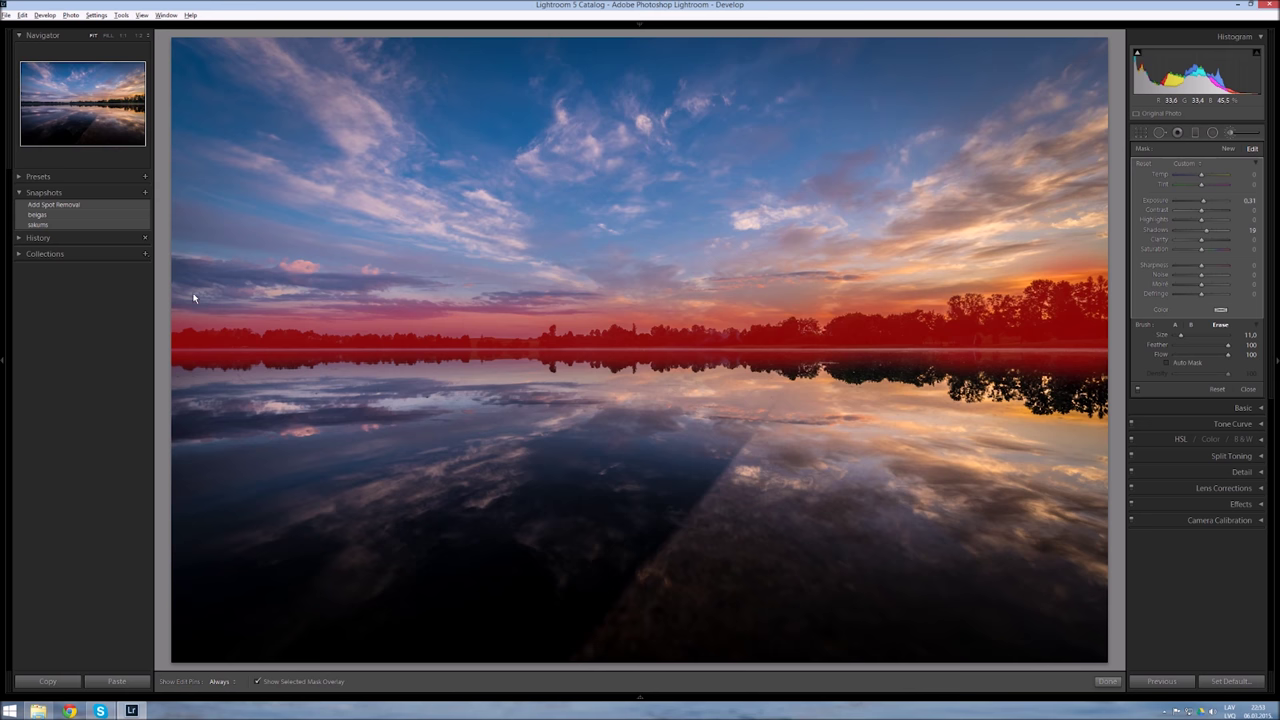
key("h")
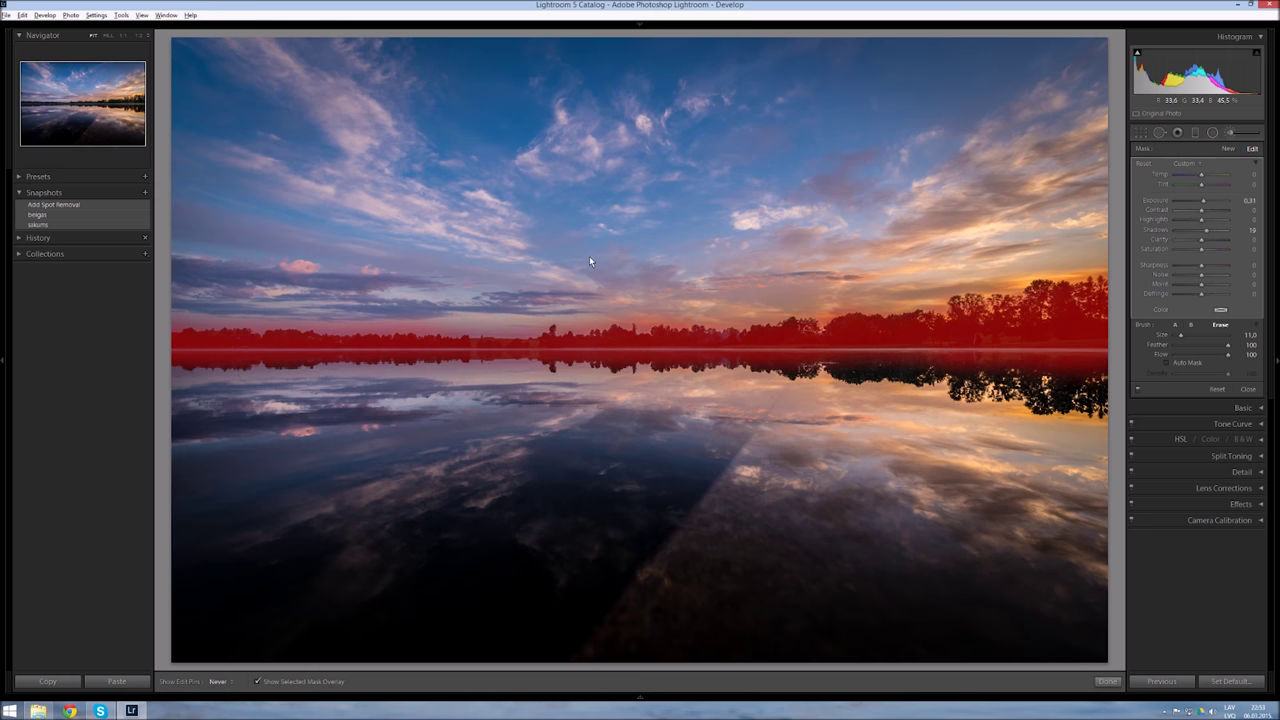
- Hide the red mask and set the treeline brush to Shadows 21, Exposure 0.31, Contrast 8
left_click(275, 682)
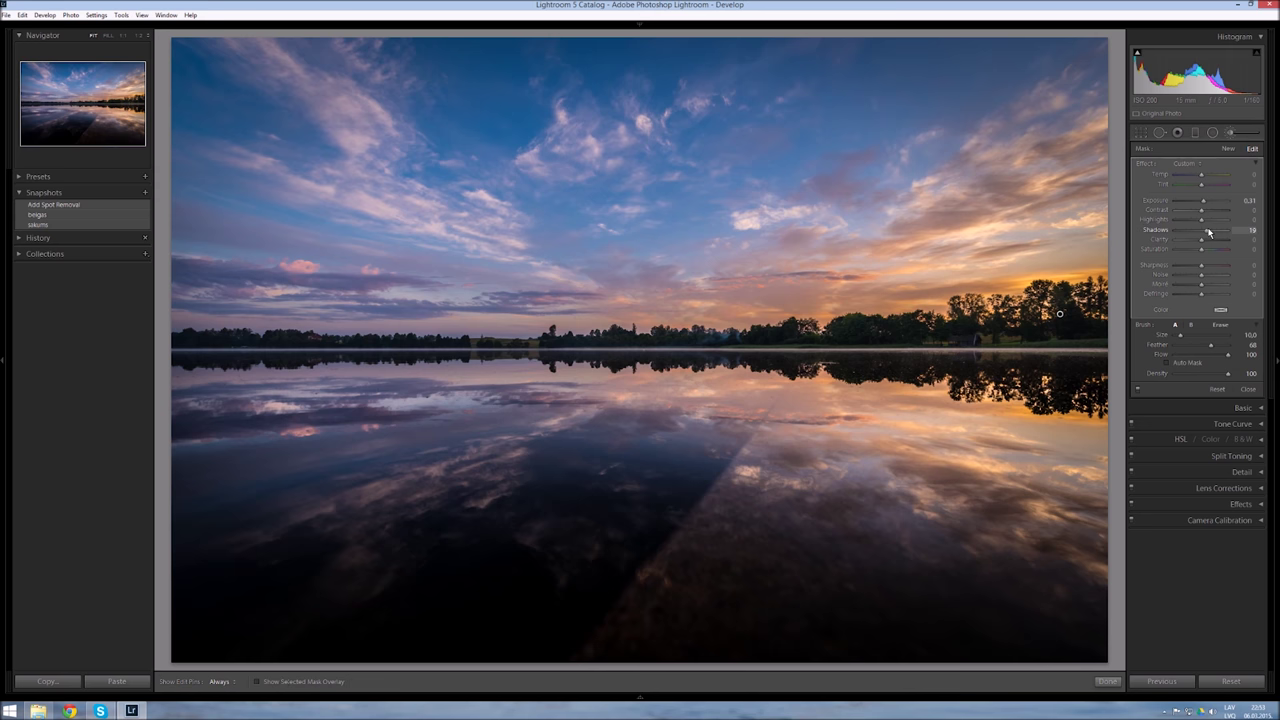
left_click_drag(1208, 233, 1206, 233)
left_click_drag(1204, 202, 1203, 202)
left_click_drag(1202, 210, 1203, 212)
- Bring the Webinaria recorder window up from the hidden system tray icons
left_click(1165, 711)
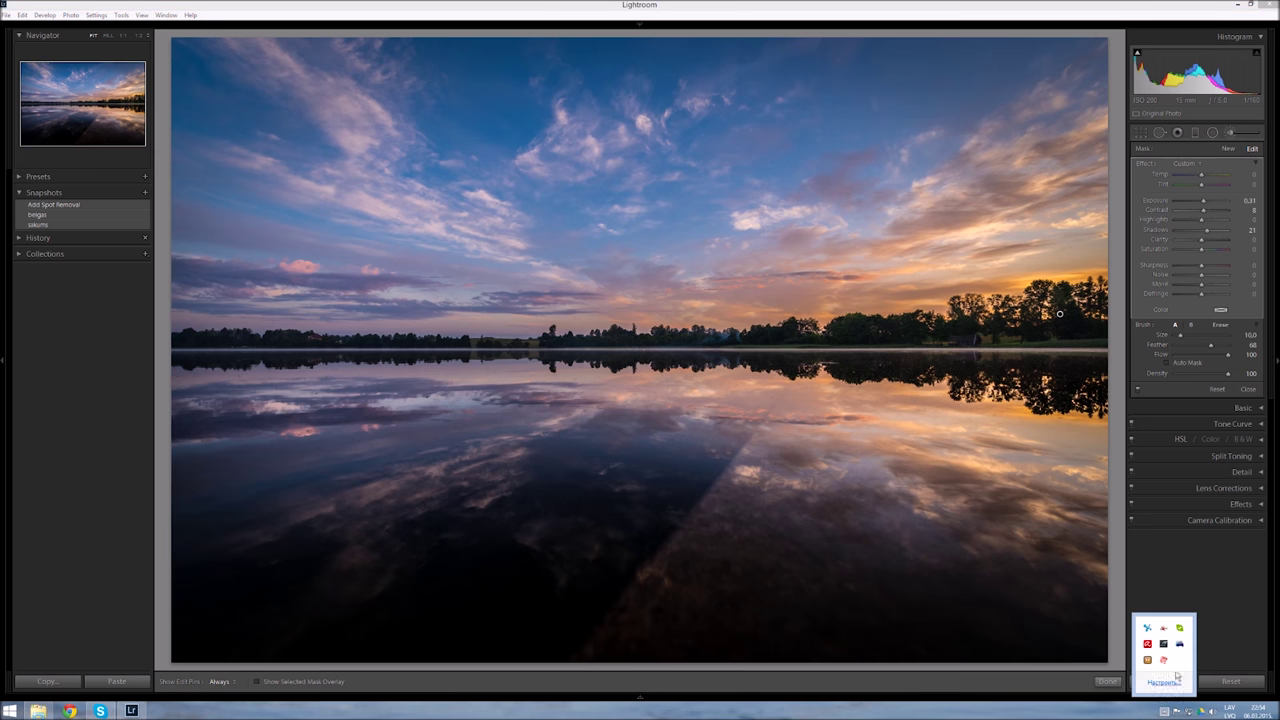
left_click(1164, 660)
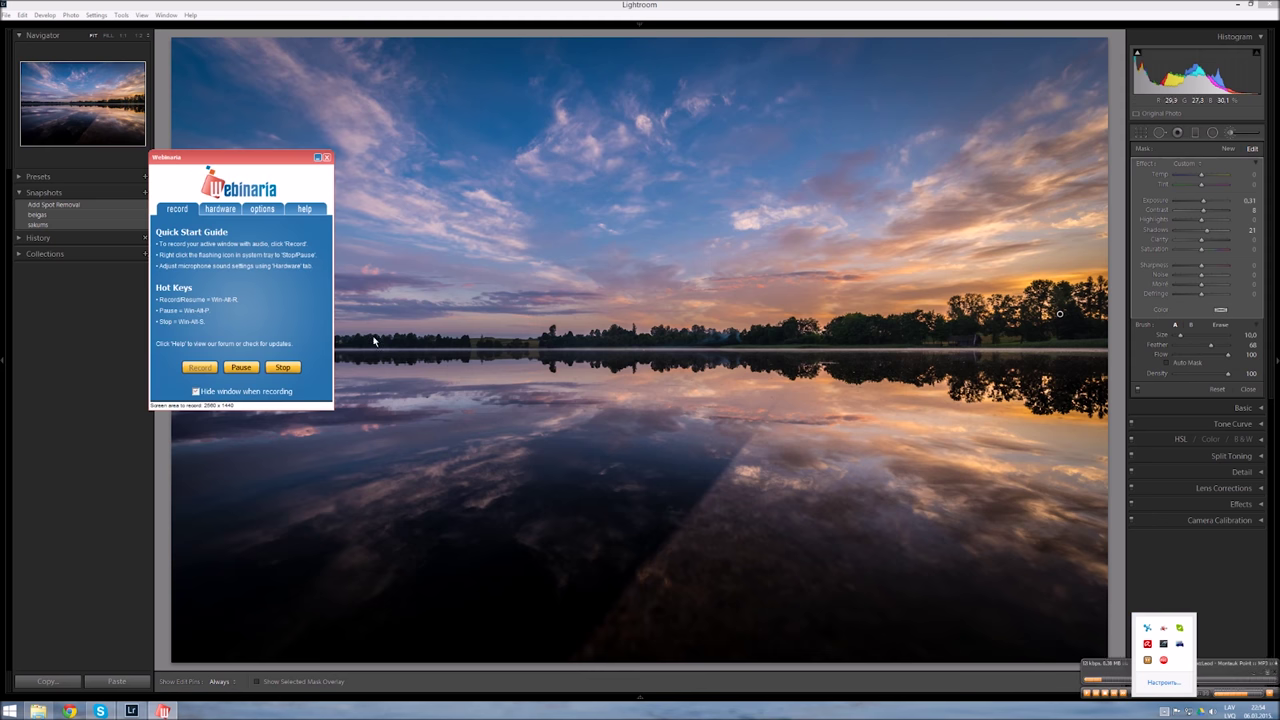